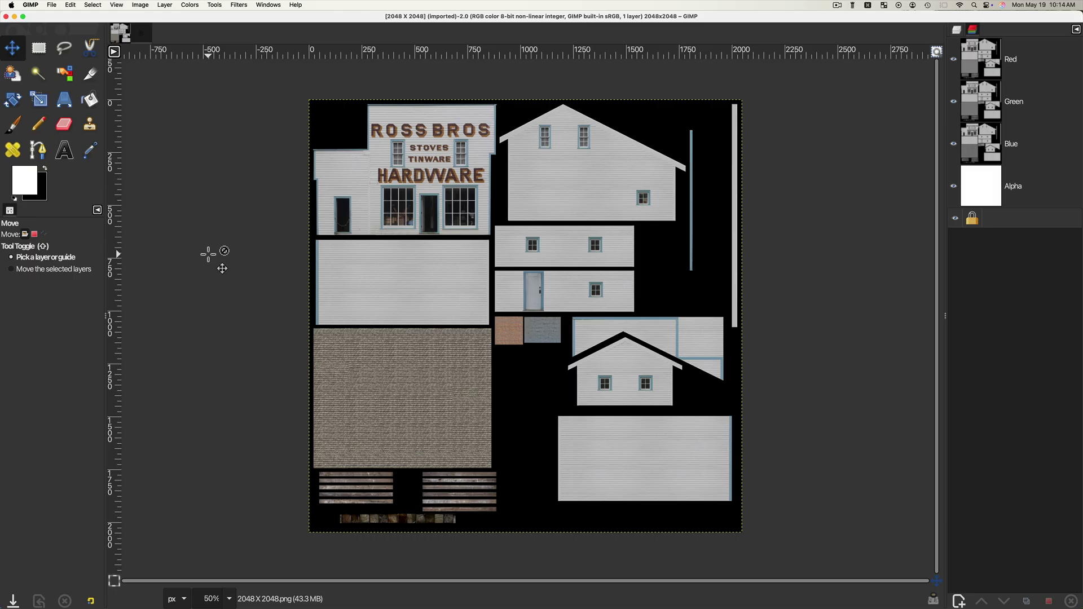
key(shift+super)
click(165, 5)
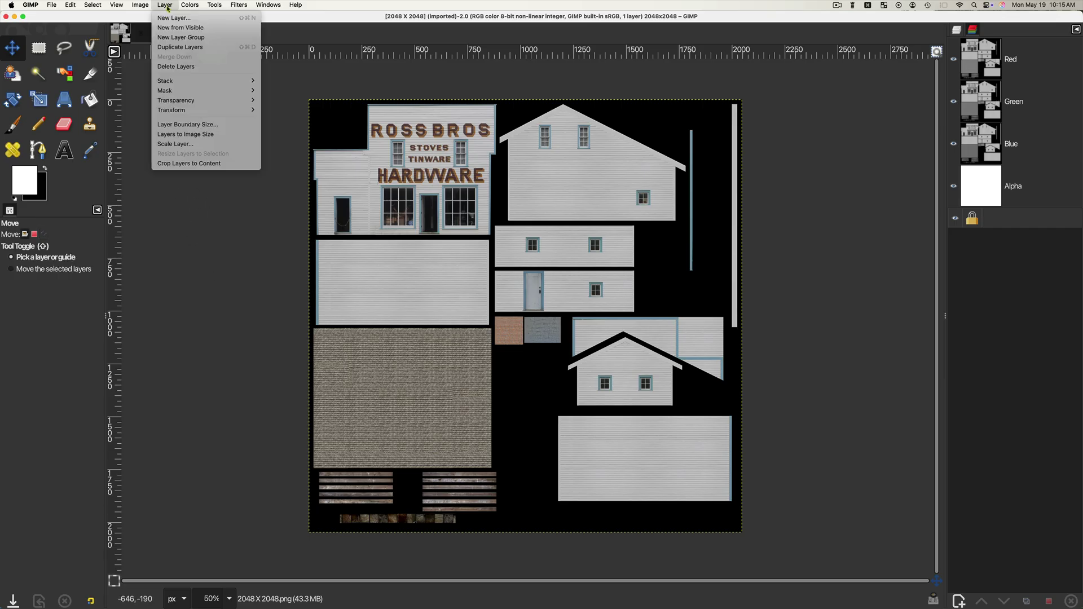
mouse_move(234, 102)
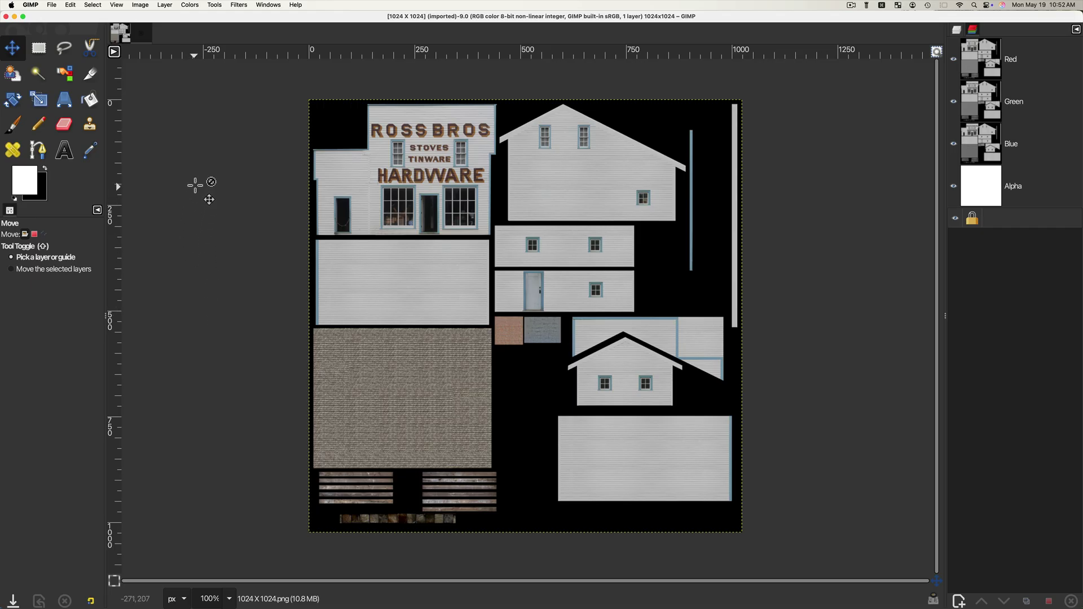
Apply the Normal Map filter to the 1024 x 1024 building texture with Flip X and Flip Y enabled.
click(241, 6)
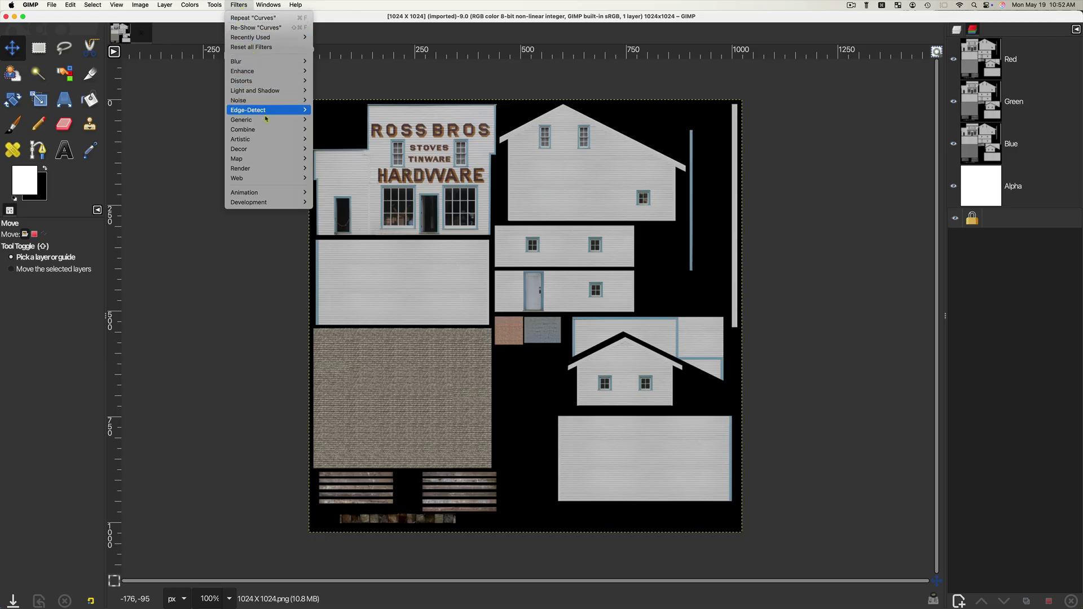
mouse_move(266, 120)
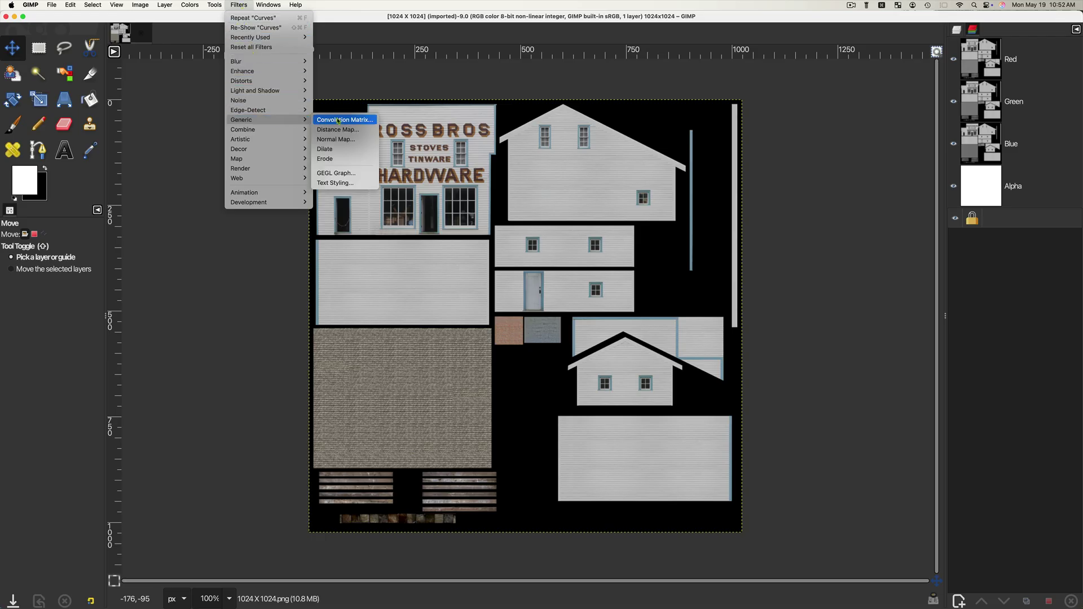
click(362, 141)
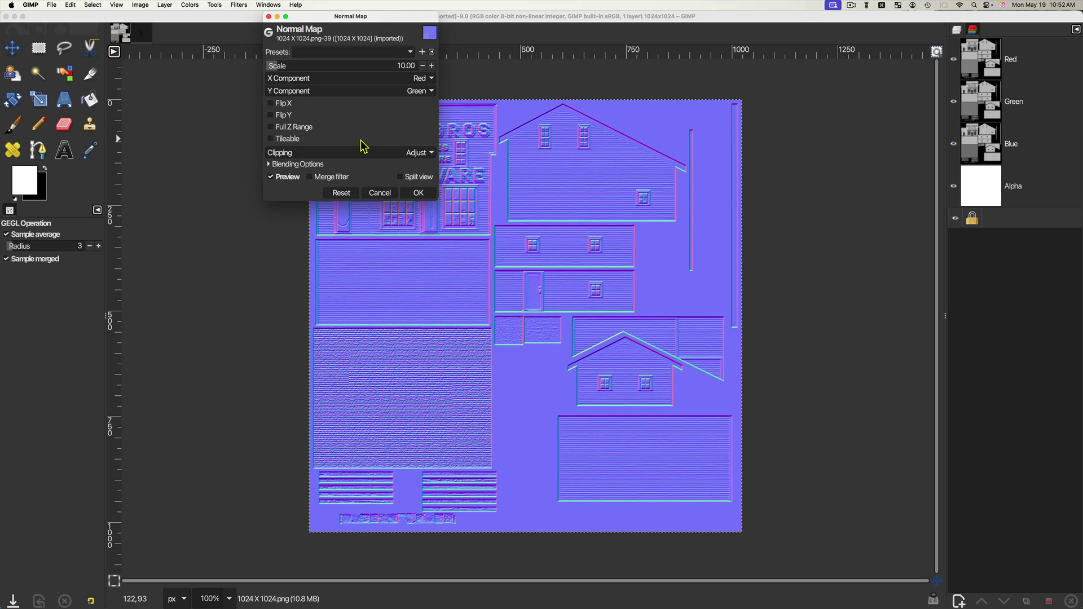
click(272, 103)
click(272, 115)
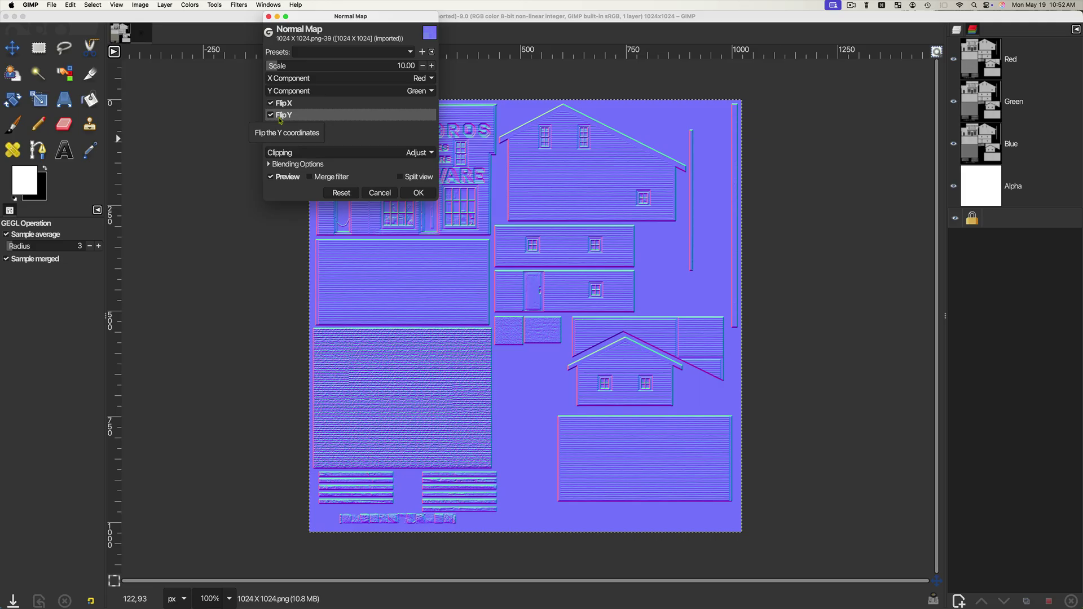
click(420, 194)
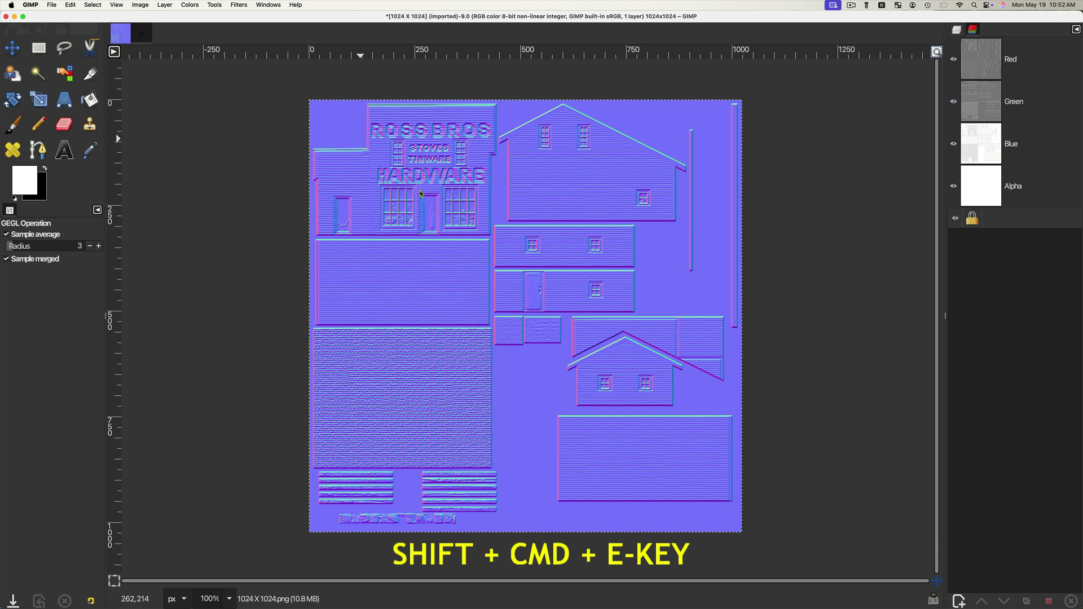
Export the normal map to the Desktop as normal.png, choosing PNG image as the file type.
key(shift+super+e)
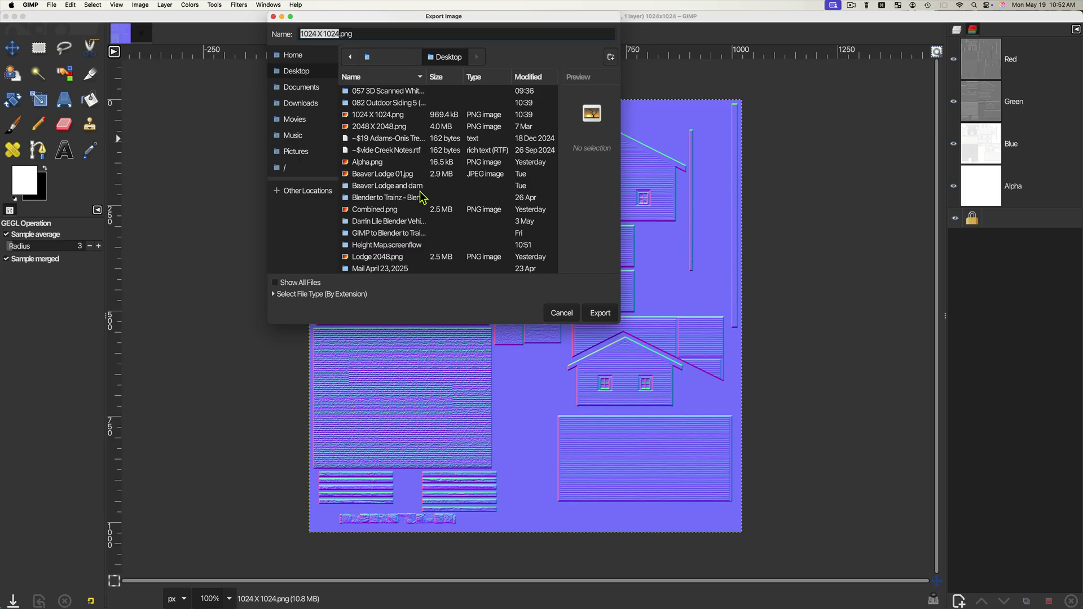
text(normal)
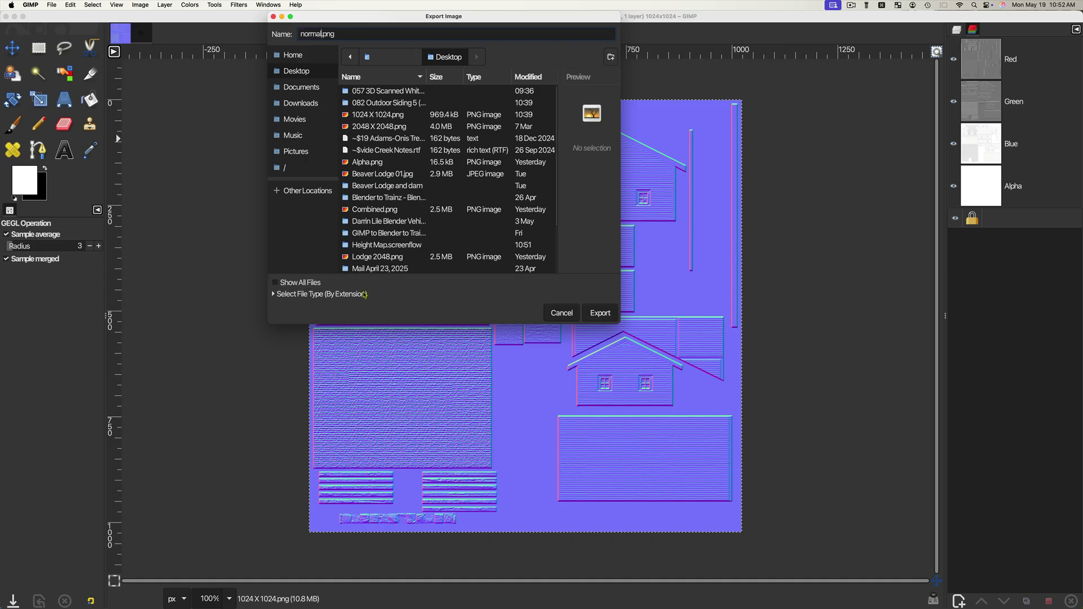
click(339, 294)
scroll(487, 293, down, 5)
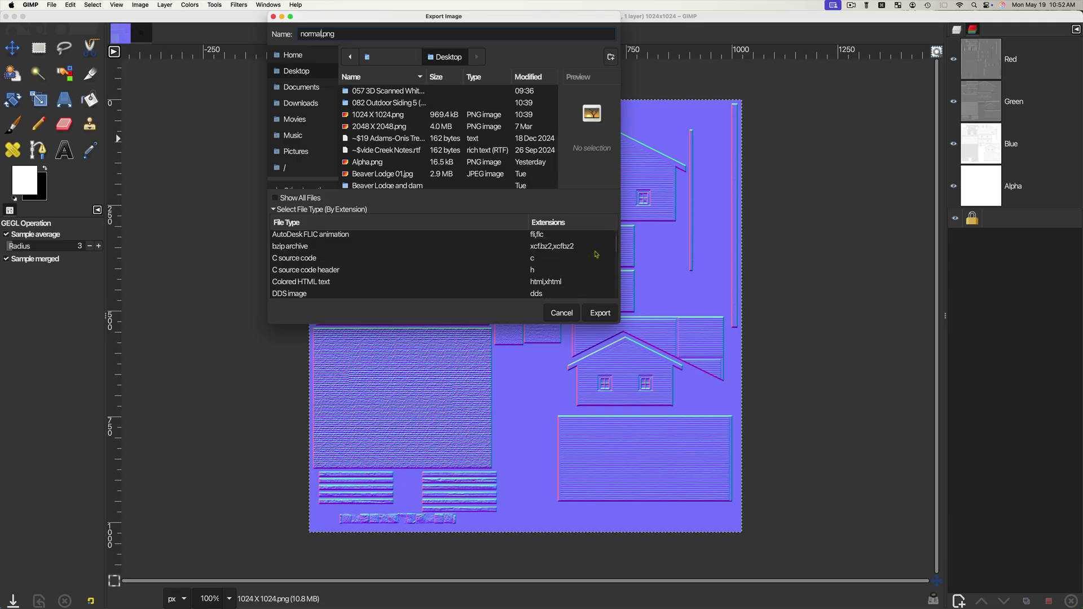
scroll(596, 256, down, 3)
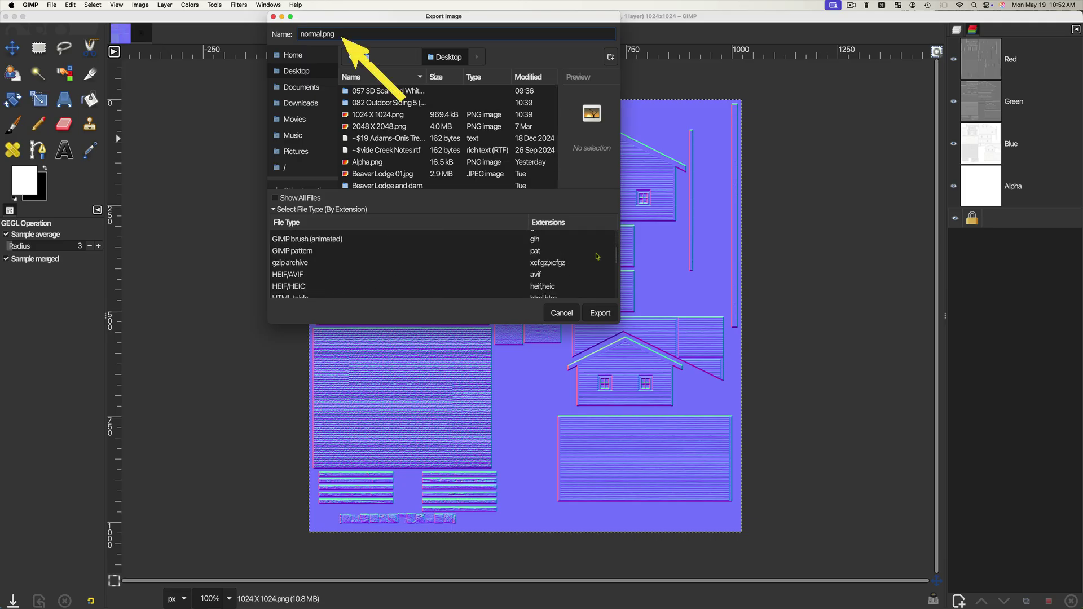
scroll(597, 256, down, 8)
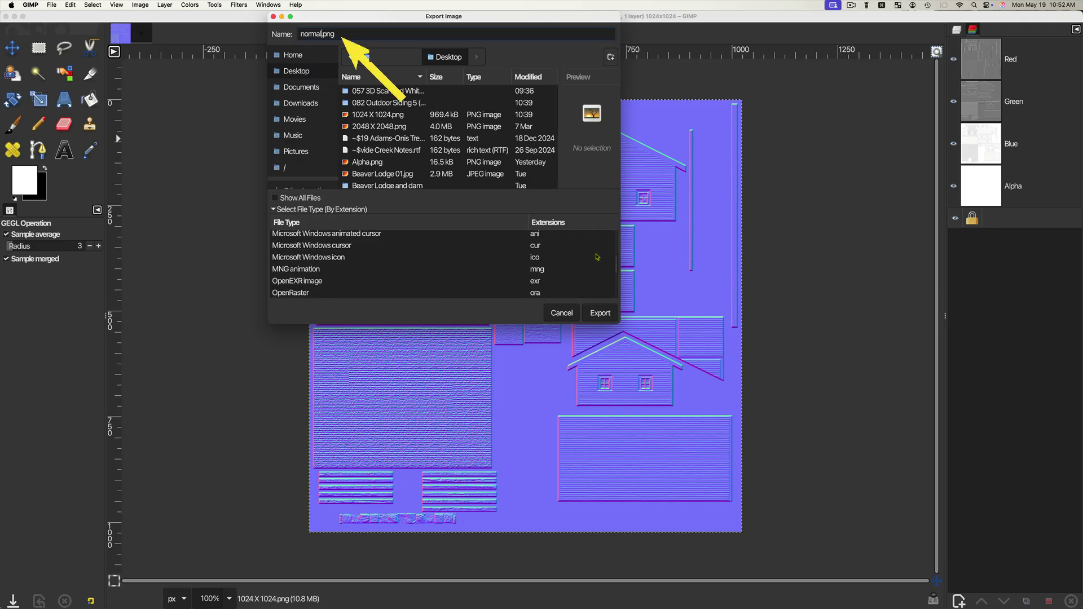
scroll(597, 256, down, 5)
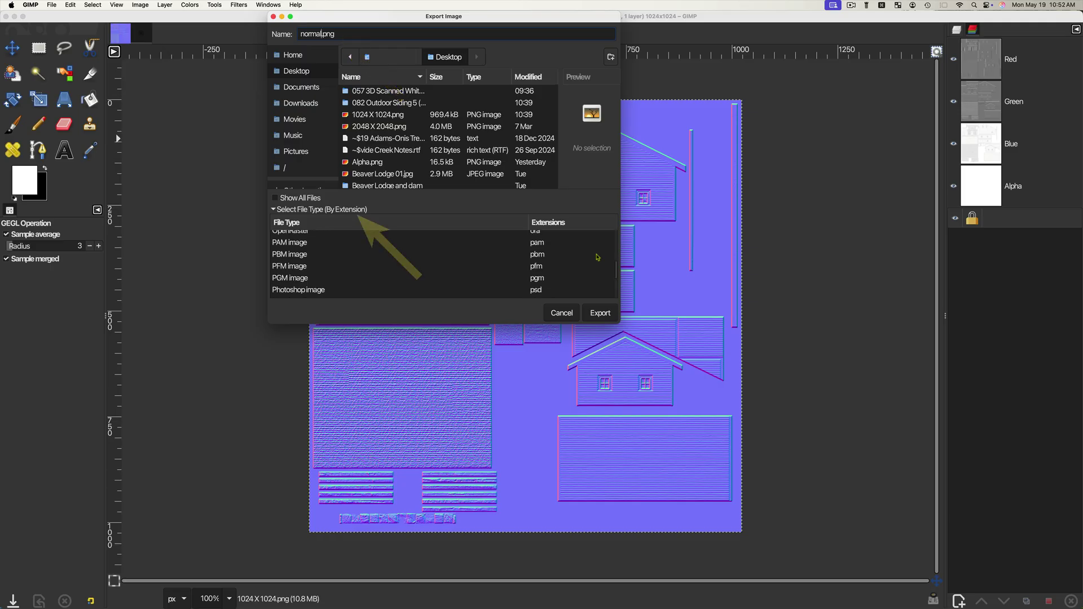
scroll(597, 257, down, 3)
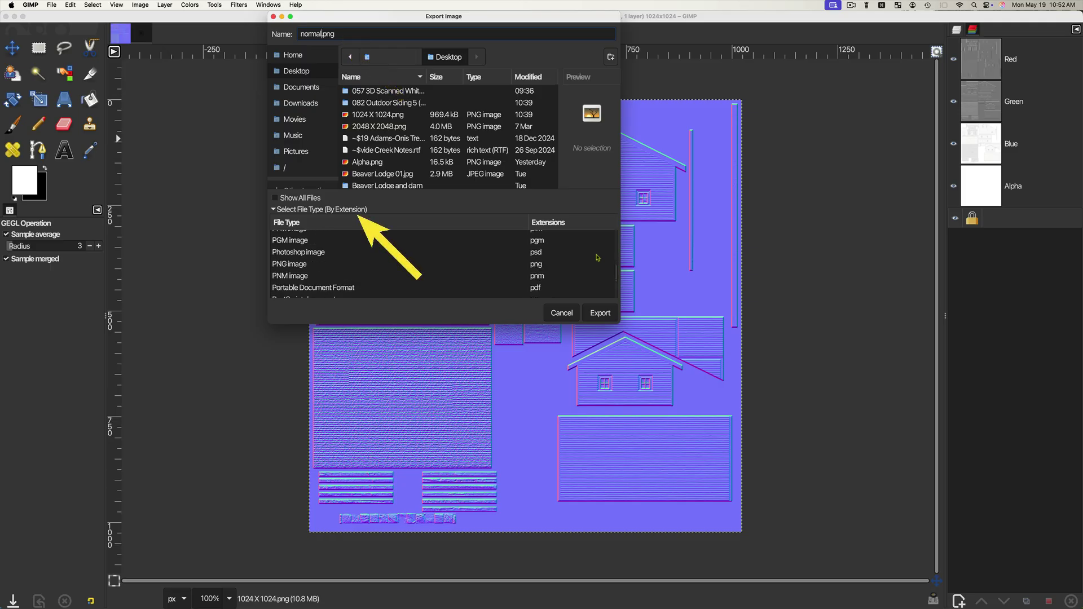
scroll(597, 257, down, 3)
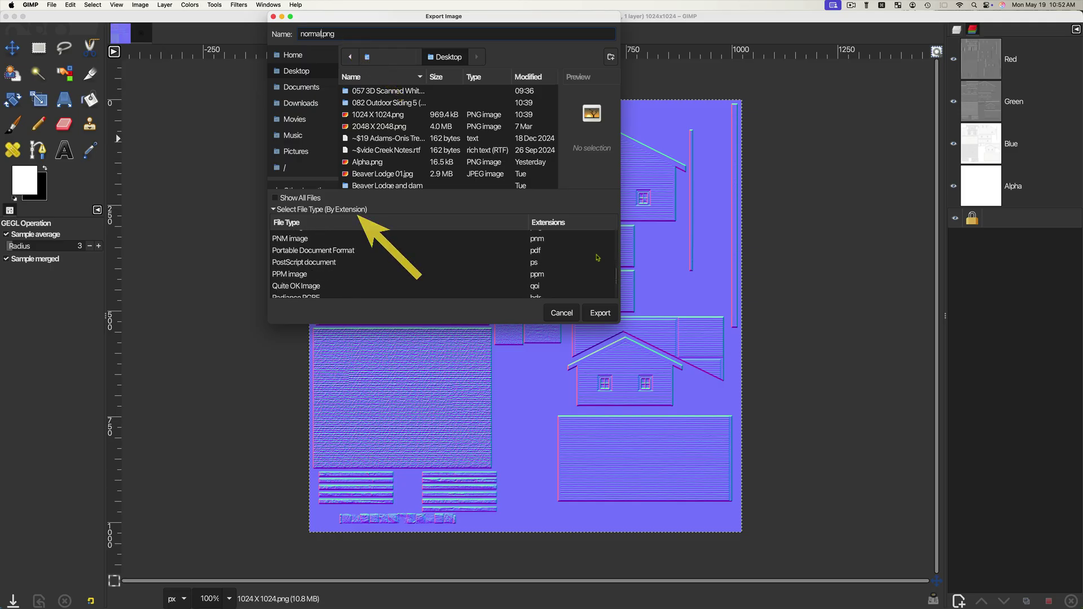
scroll(596, 257, down, 3)
scroll(597, 257, up, 3)
scroll(598, 258, up, 1)
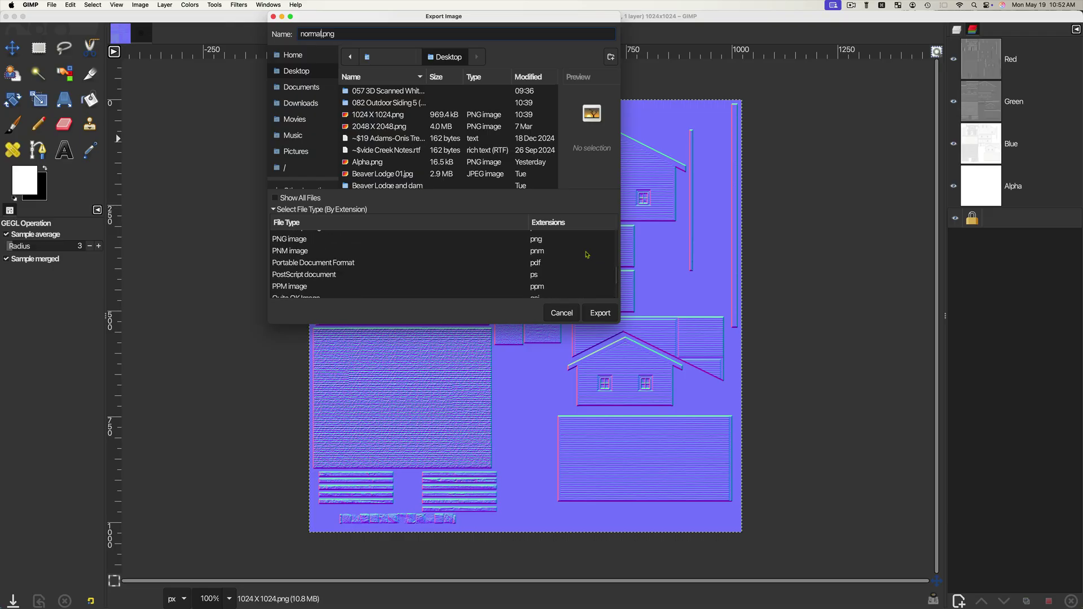
click(540, 240)
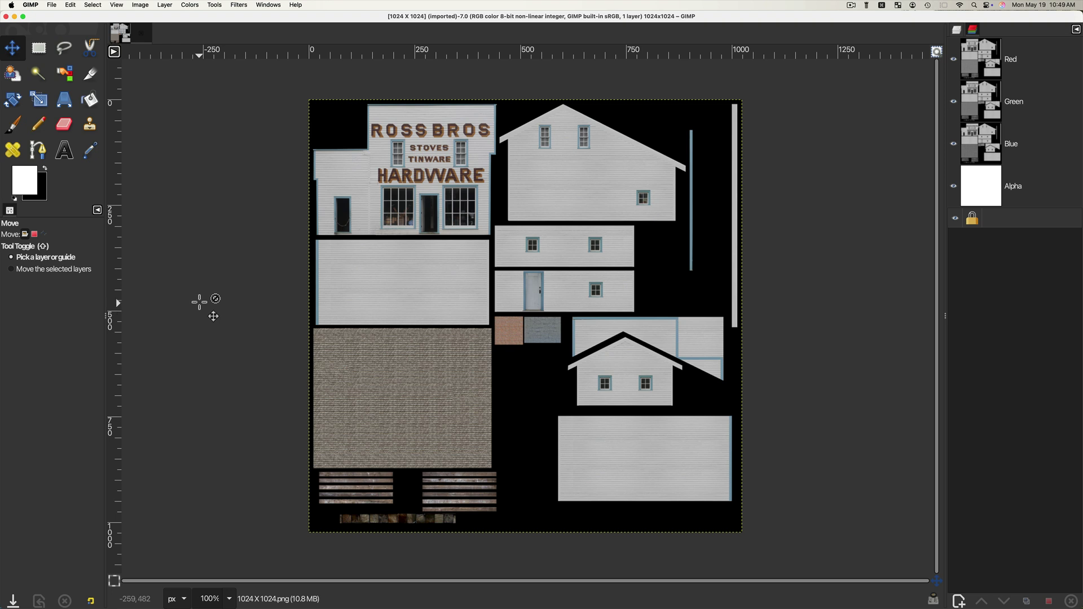
Desaturate the original 1024 x 1024 building texture with Color to Gray, keeping the default radius, samples and iterations.
click(194, 6)
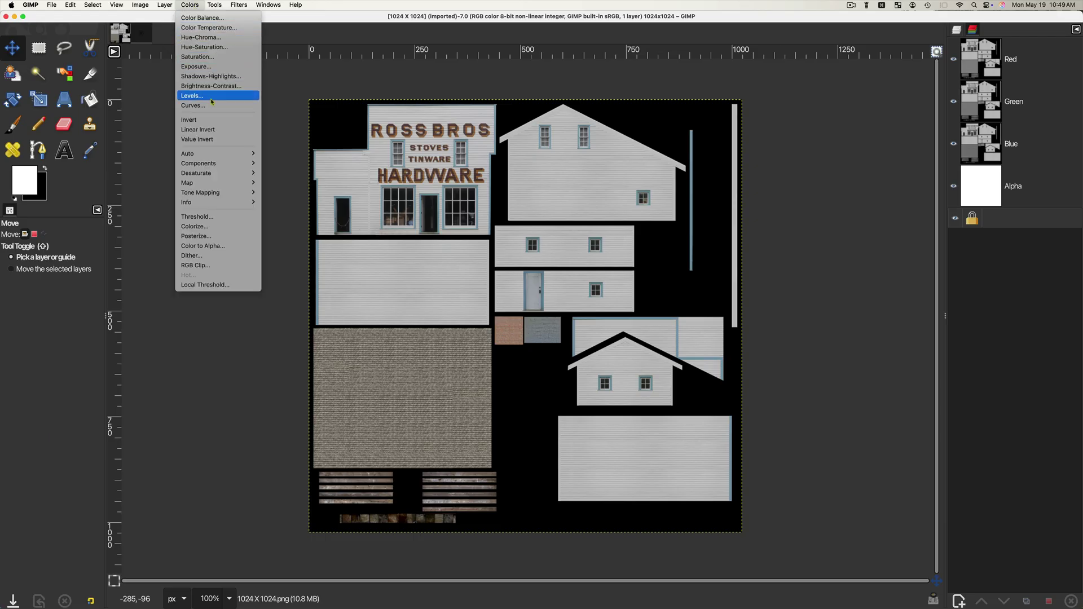
mouse_move(215, 174)
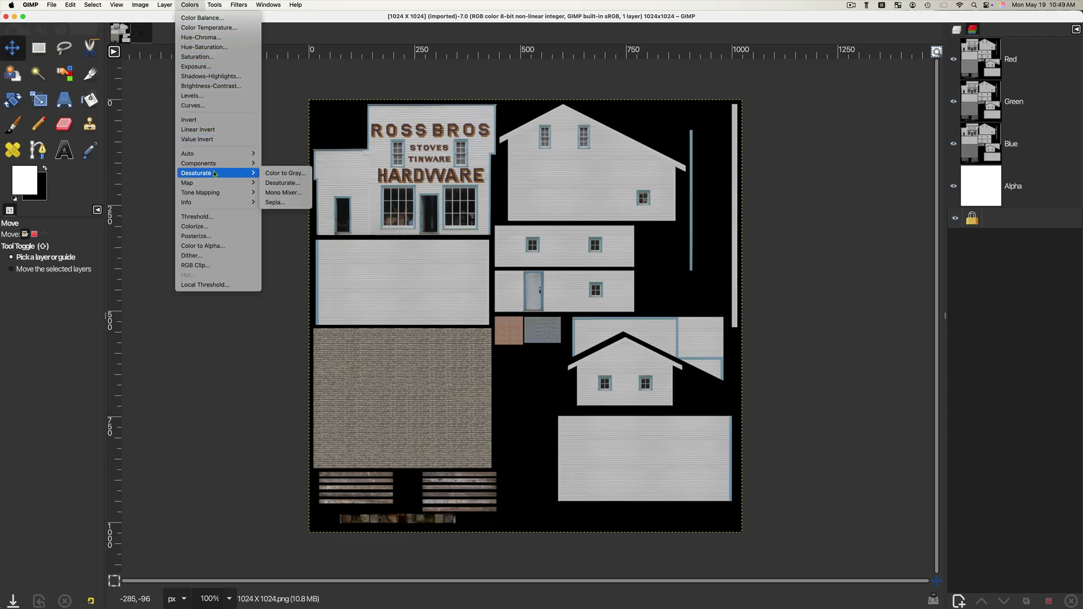
click(304, 175)
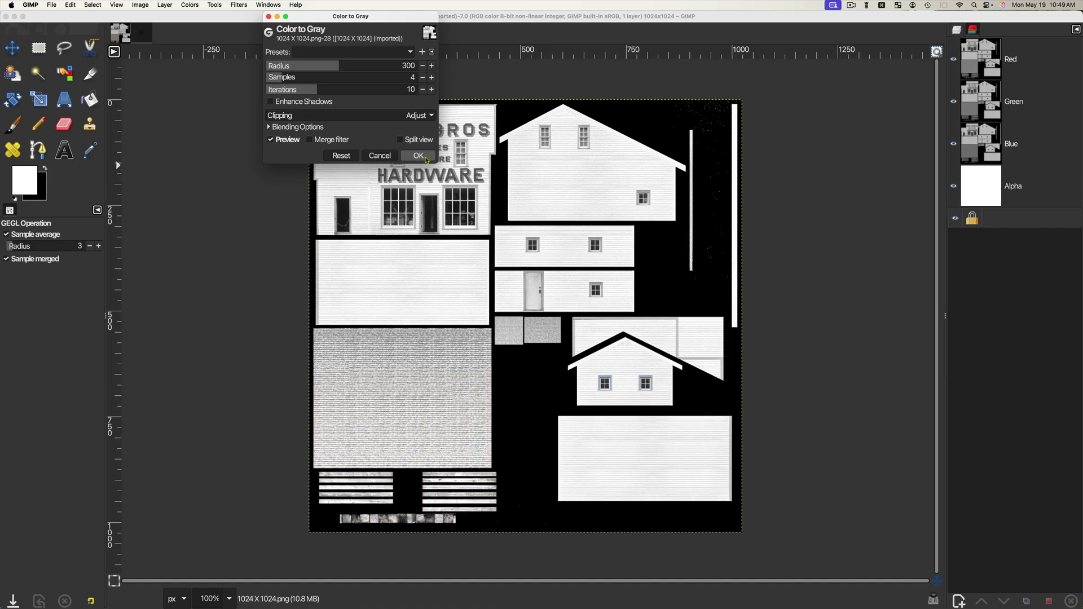
click(422, 157)
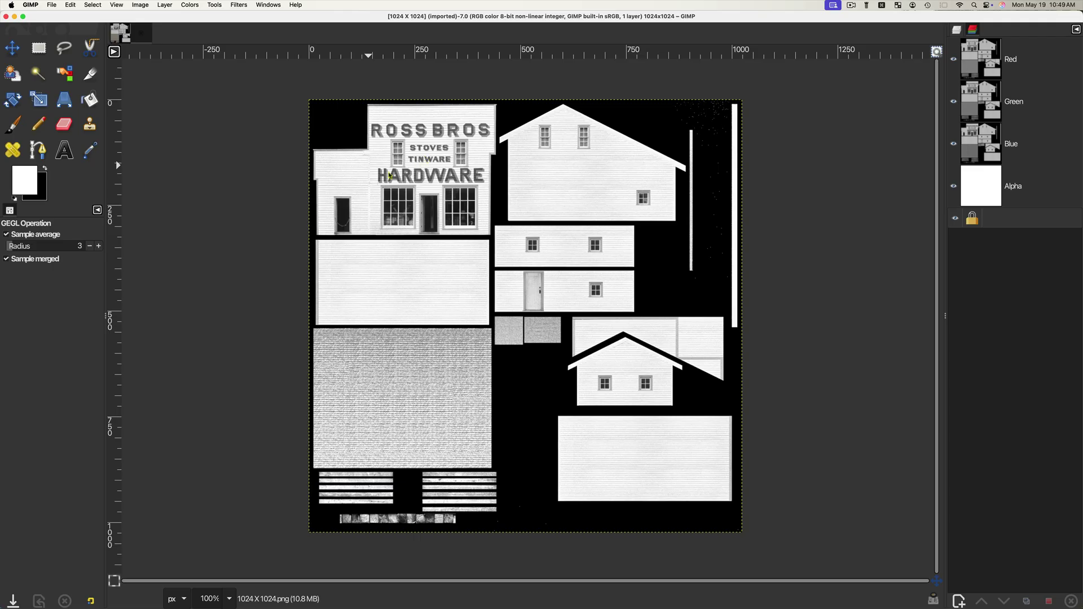
Darken the gray texture with Levels by lowering the maximum output level of the Value channel to 108.
click(190, 5)
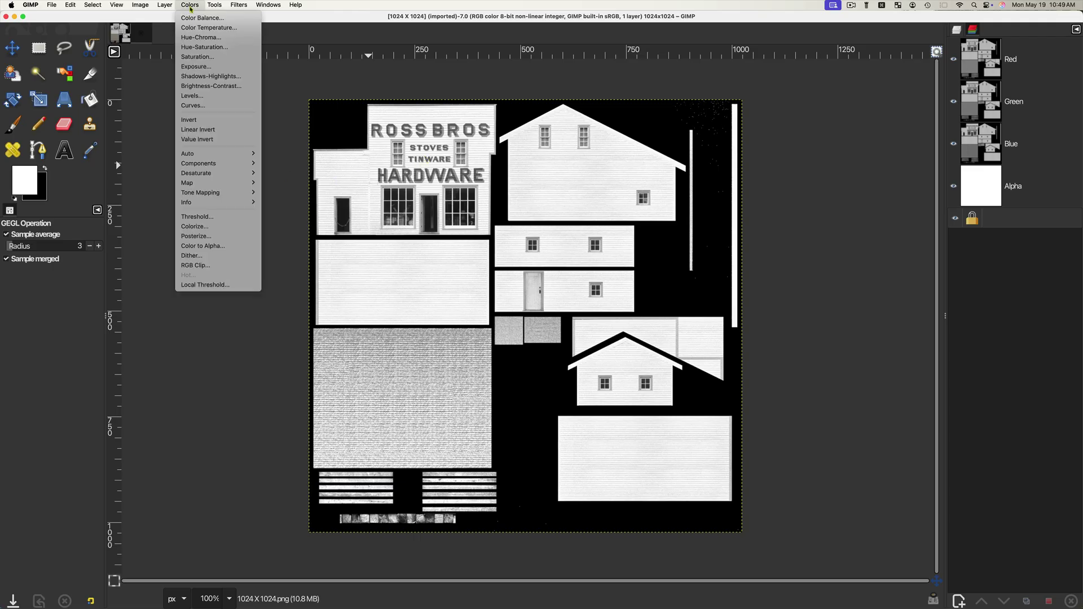
click(198, 97)
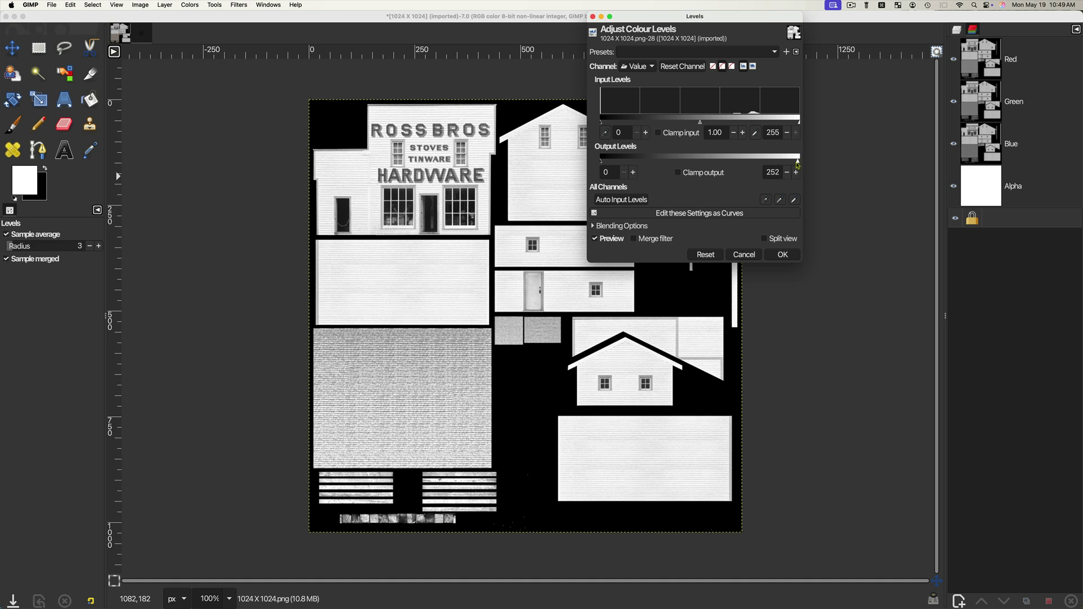
drag(799, 162, 685, 170)
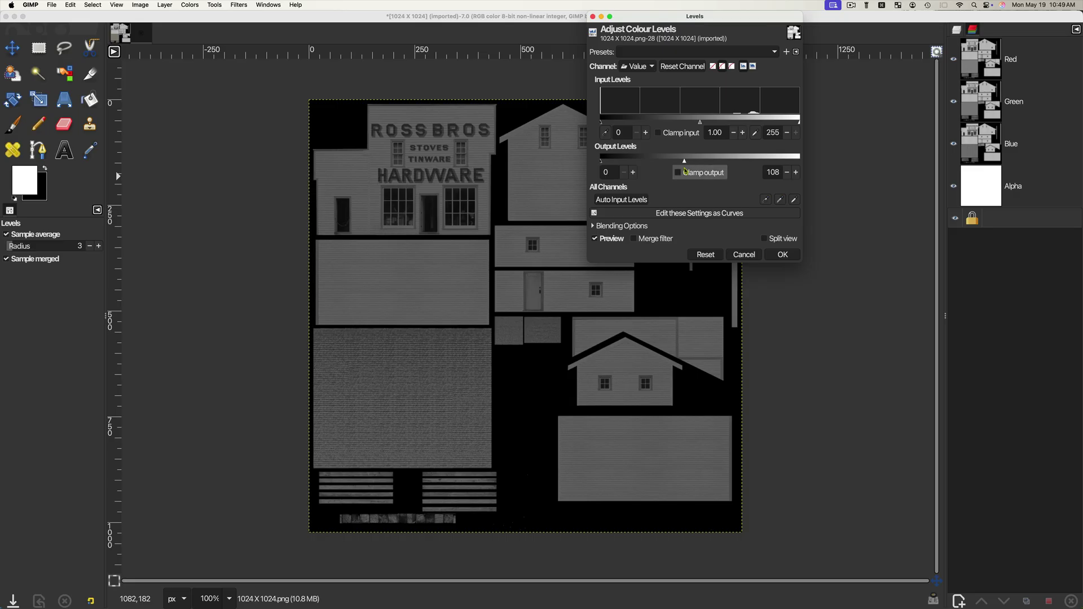
click(781, 255)
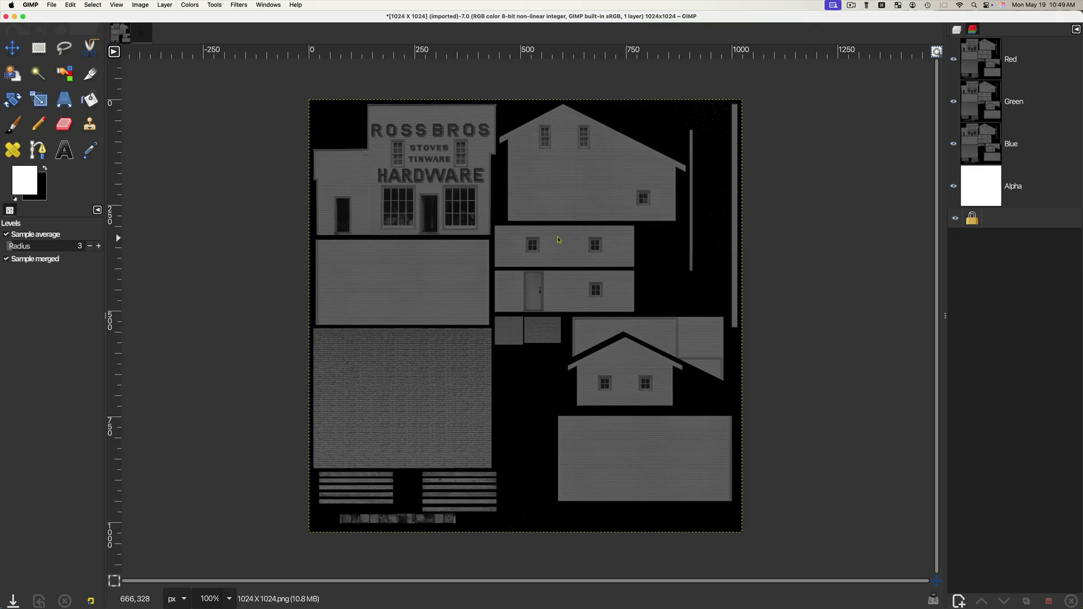
Deepen the shadows with Curves by moving the Value curve's black point to input 62, output 0.
click(192, 5)
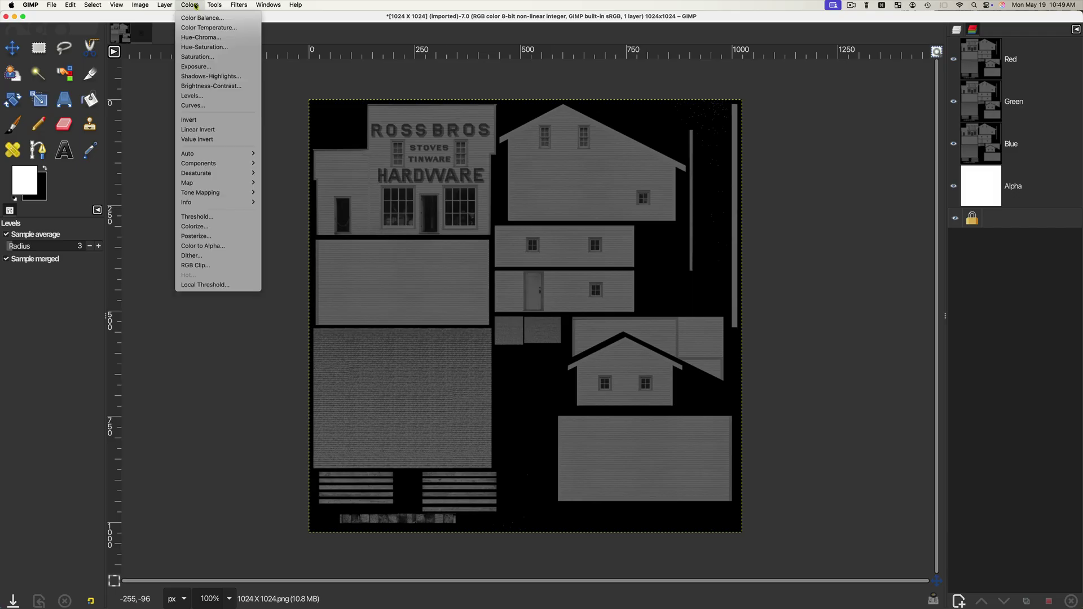
click(201, 107)
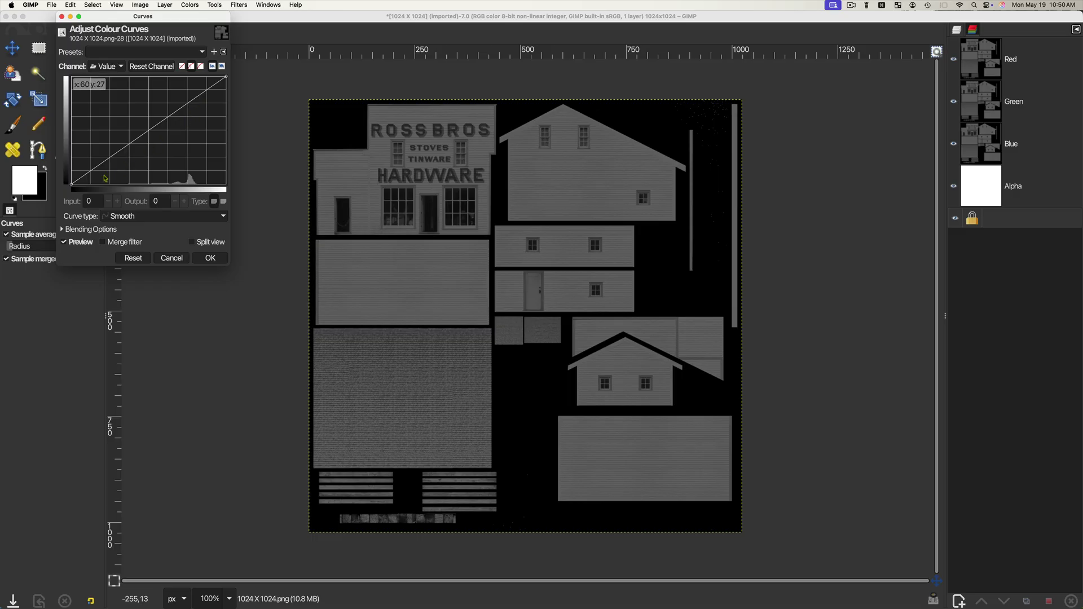
drag(73, 185, 110, 185)
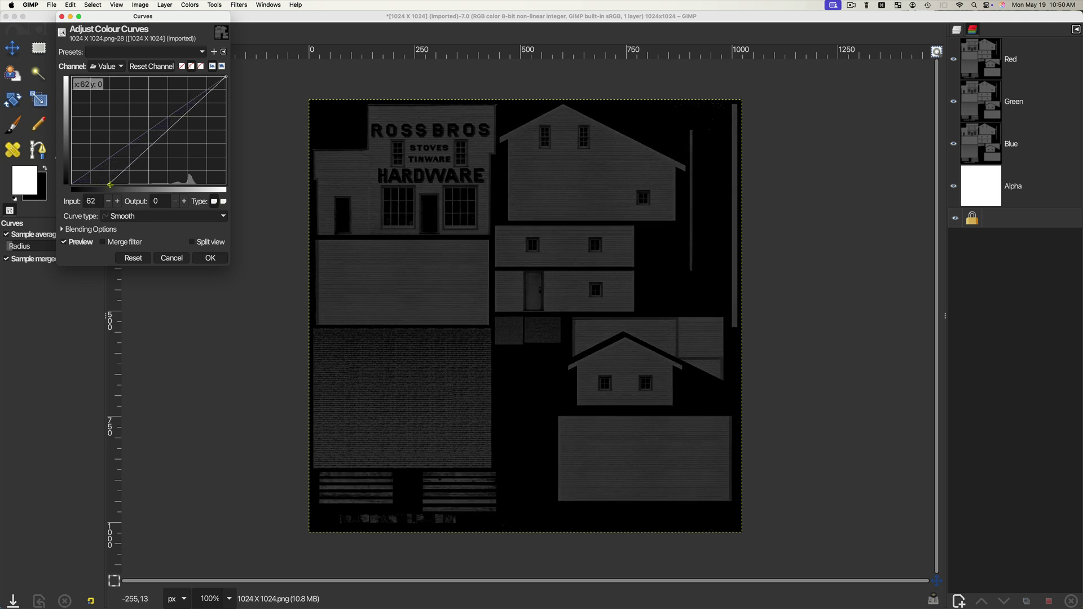
drag(110, 185, 110, 185)
click(210, 258)
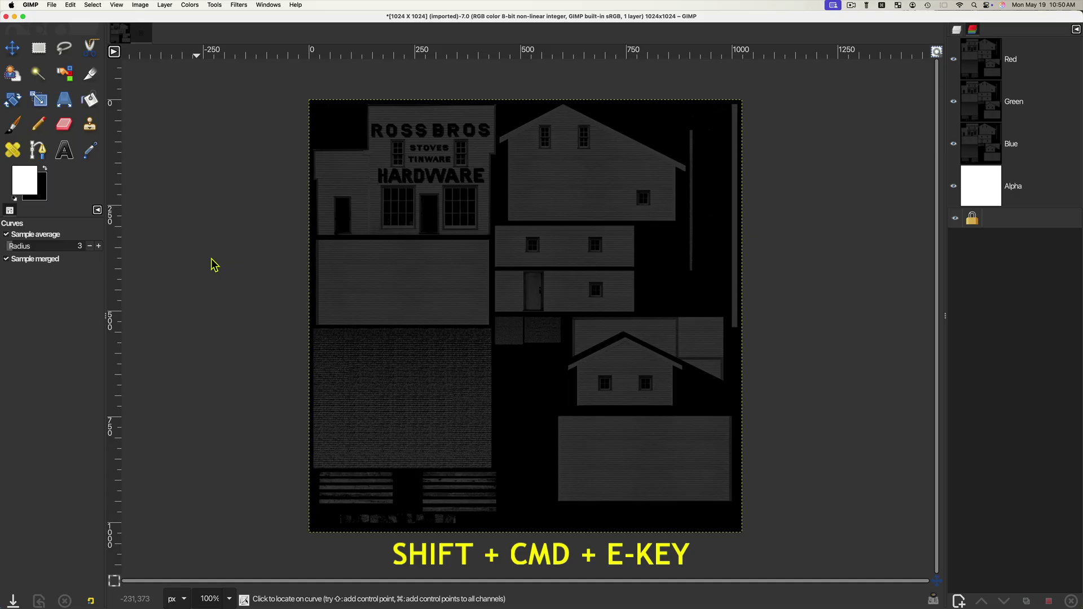
Export the darkened grayscale texture to the Desktop as height.png.
key(shift+super+e)
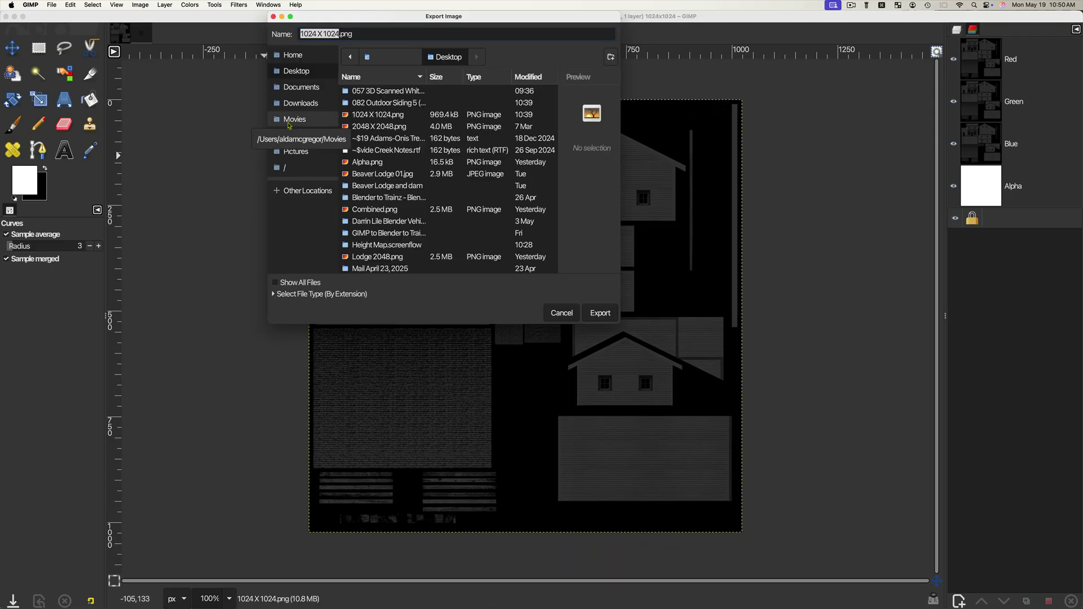
text(h)
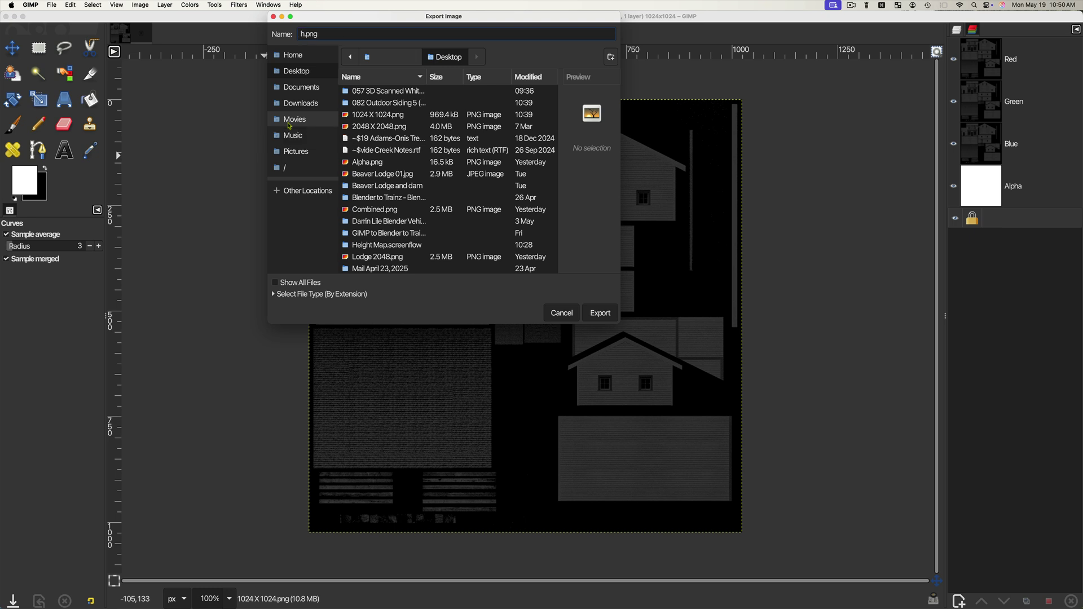
text(eight)
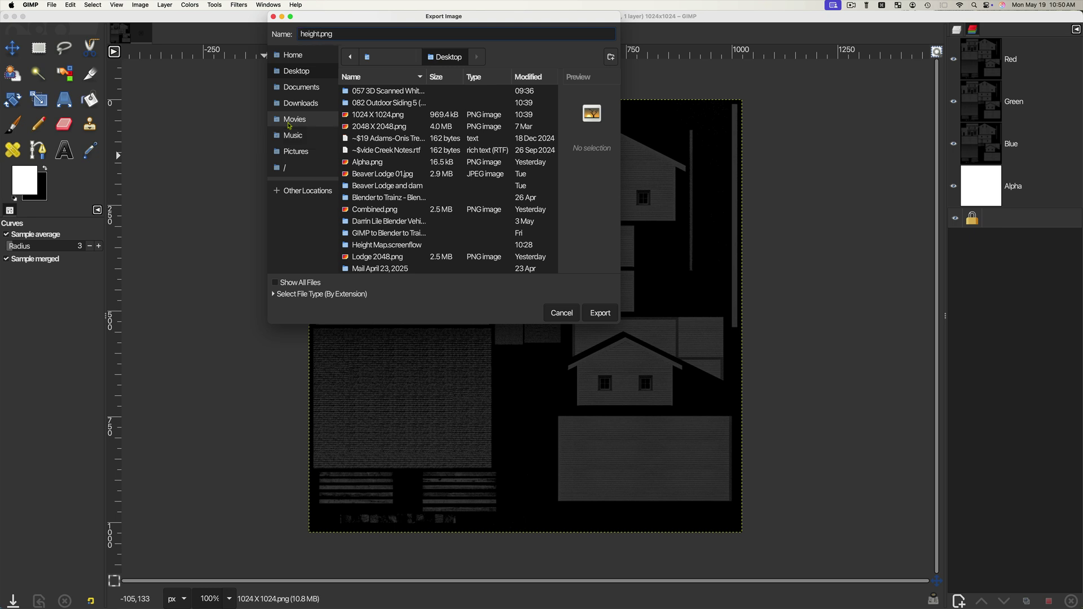
click(598, 314)
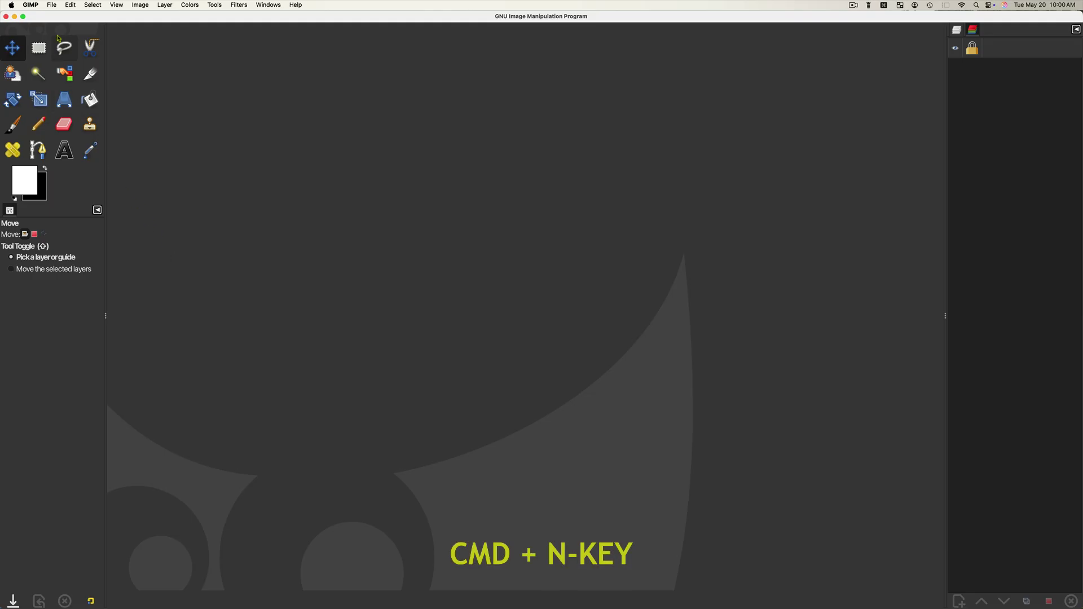
Create a new 1024 x 1024 px black image and export it to the Desktop as emmision.png.
click(53, 5)
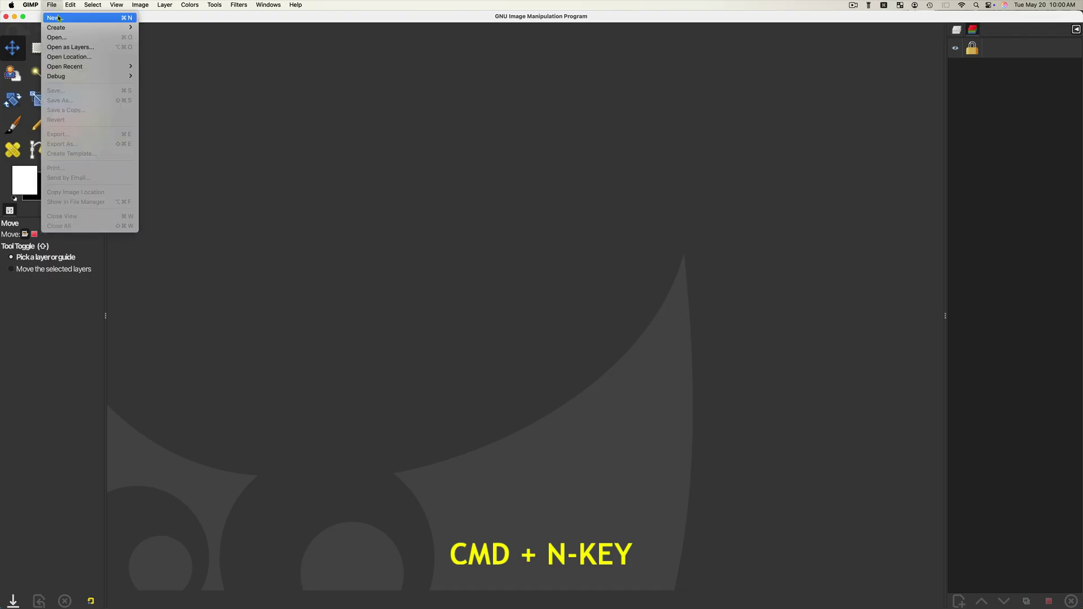
click(58, 18)
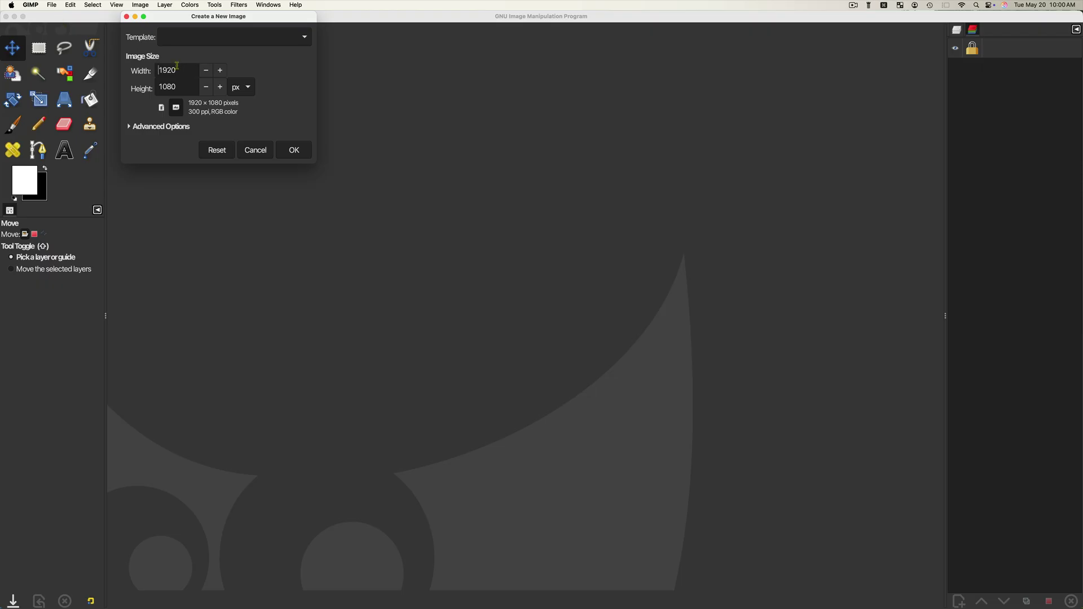
drag(173, 70, 148, 69)
text(1024)
drag(178, 86, 148, 88)
text(1024)
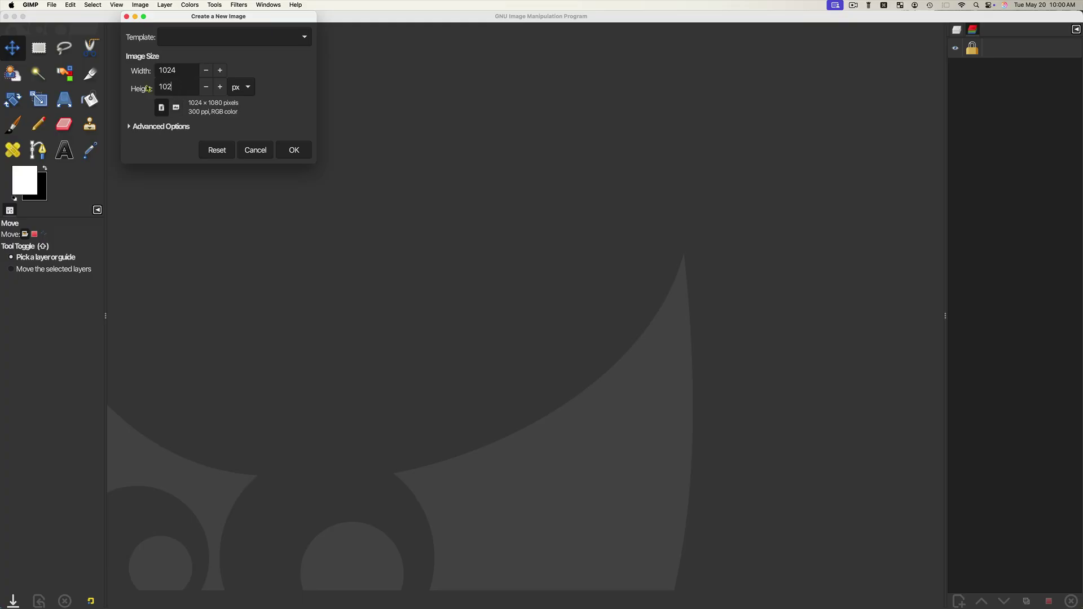
click(292, 153)
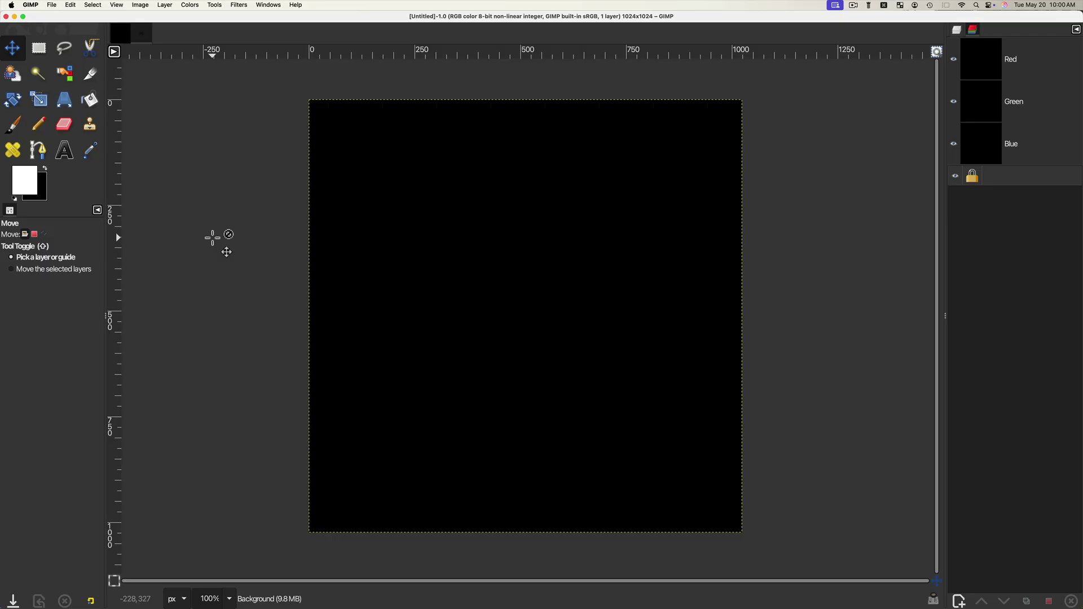
key(shift+super+e)
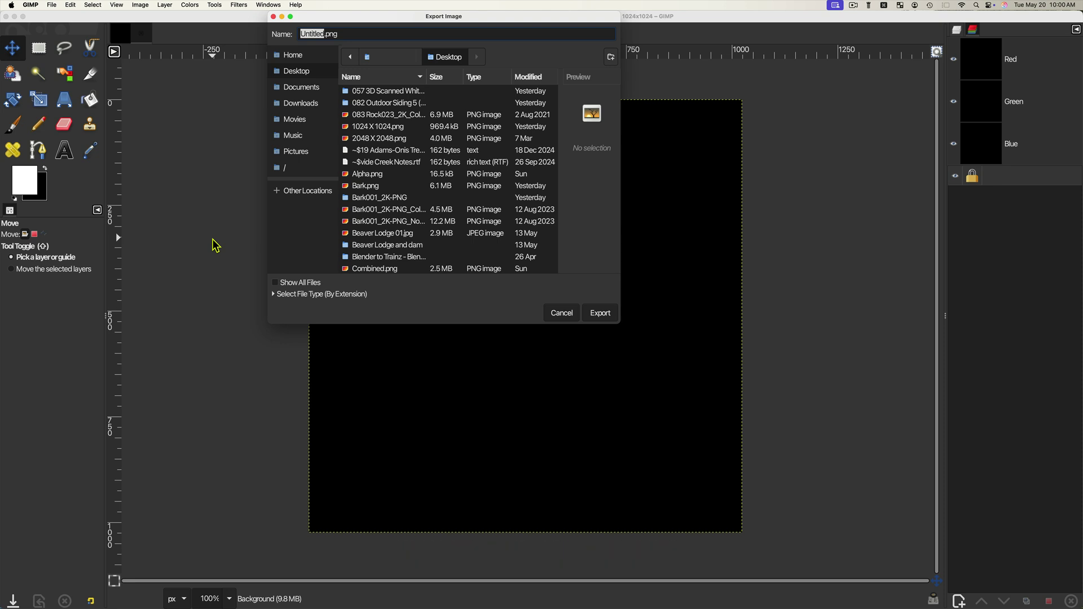
text(emmision)
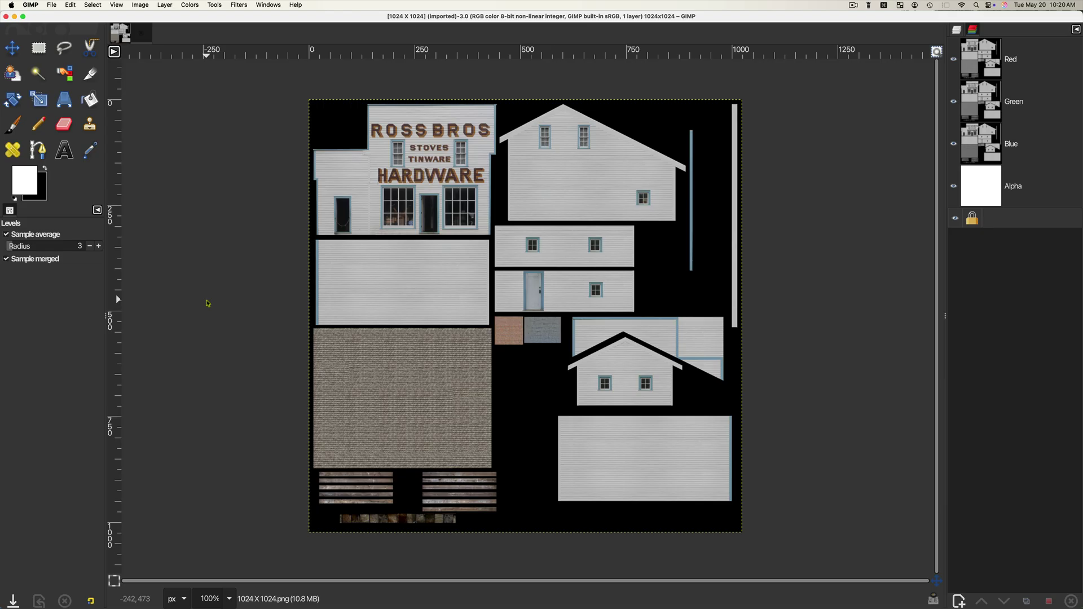
Desaturate the original 1024 x 1024 building texture using the Luminance mode.
click(192, 5)
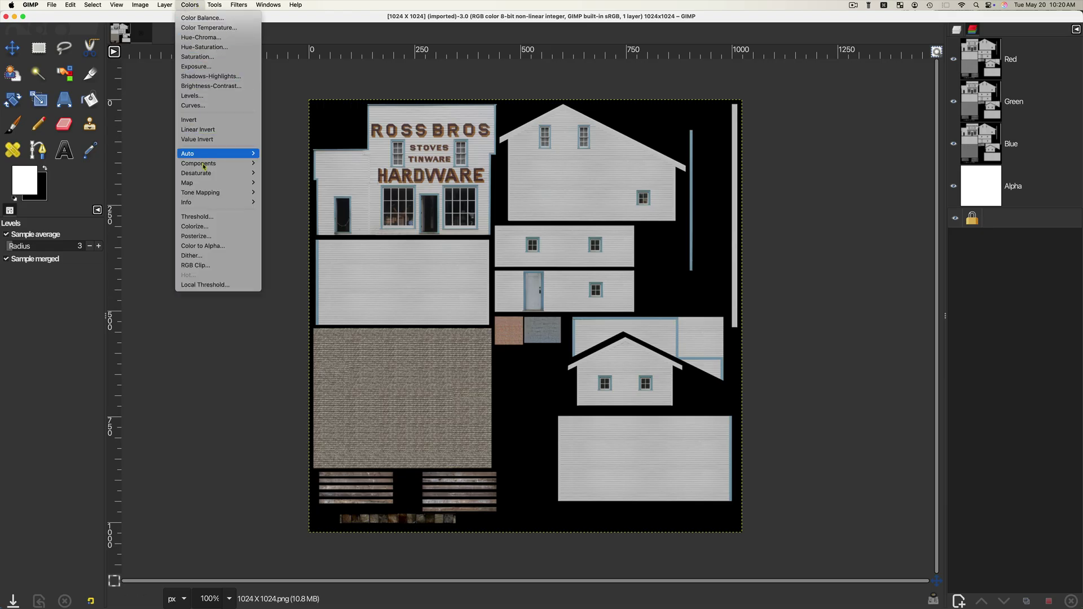
mouse_move(205, 174)
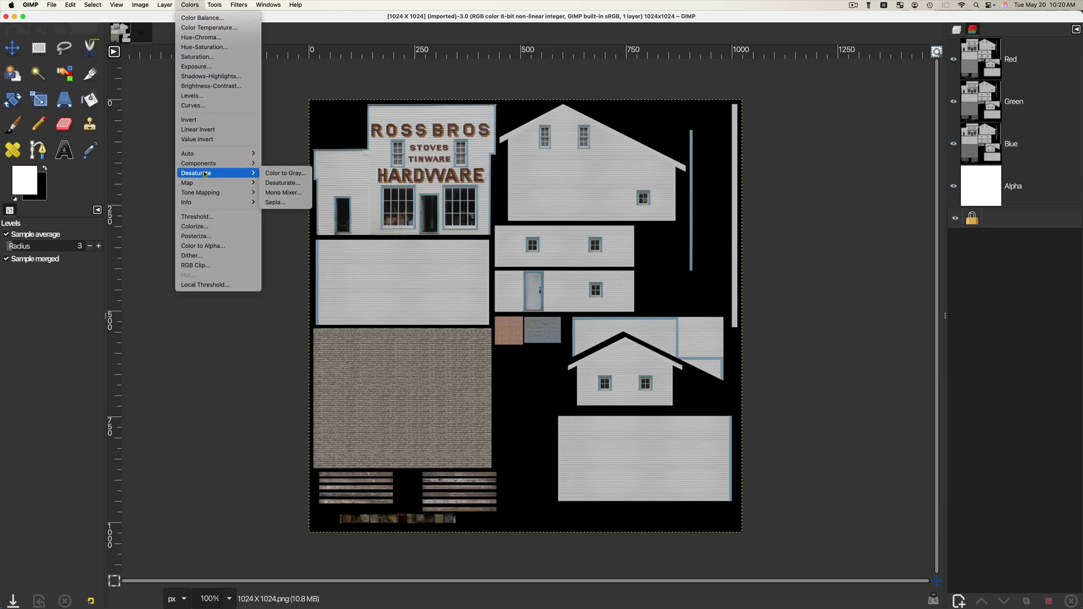
click(302, 185)
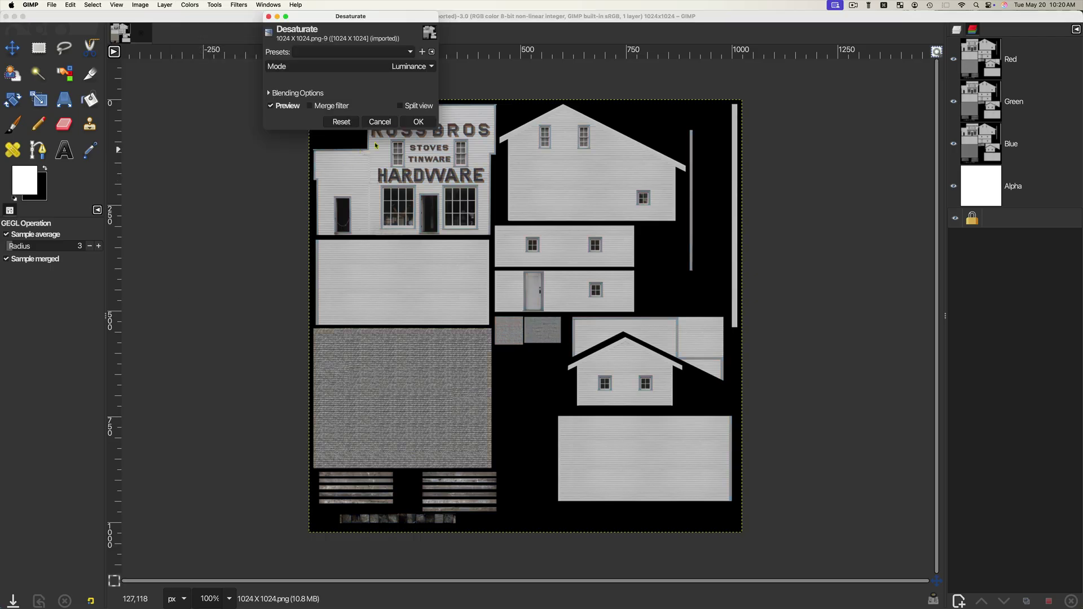
click(417, 122)
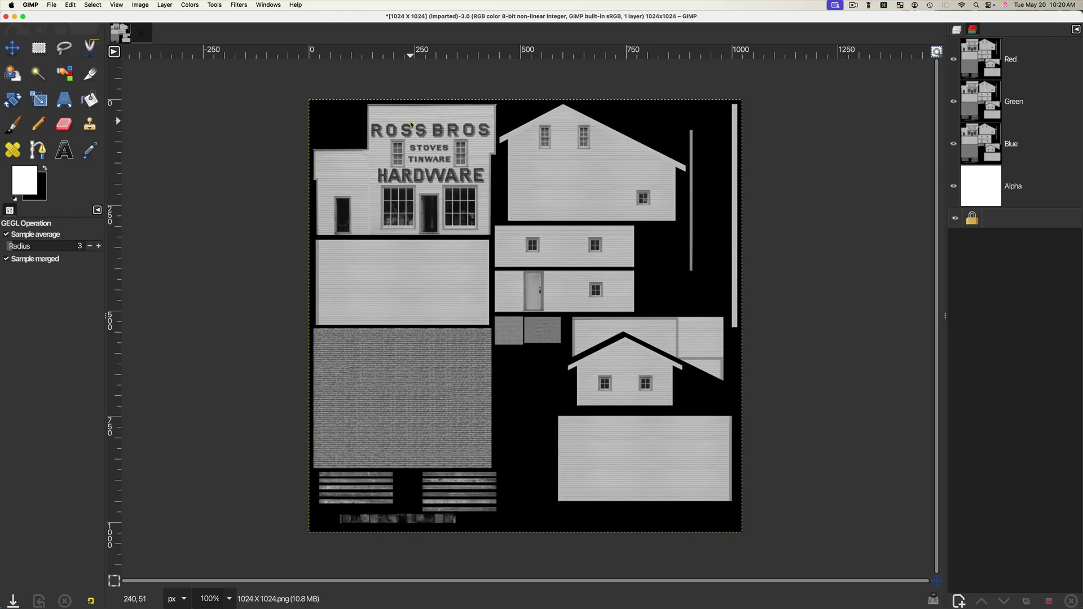
Raise the Value channel's minimum output level to 64 with Levels, and export the grayscale texture to the Desktop as roughness.png.
click(190, 6)
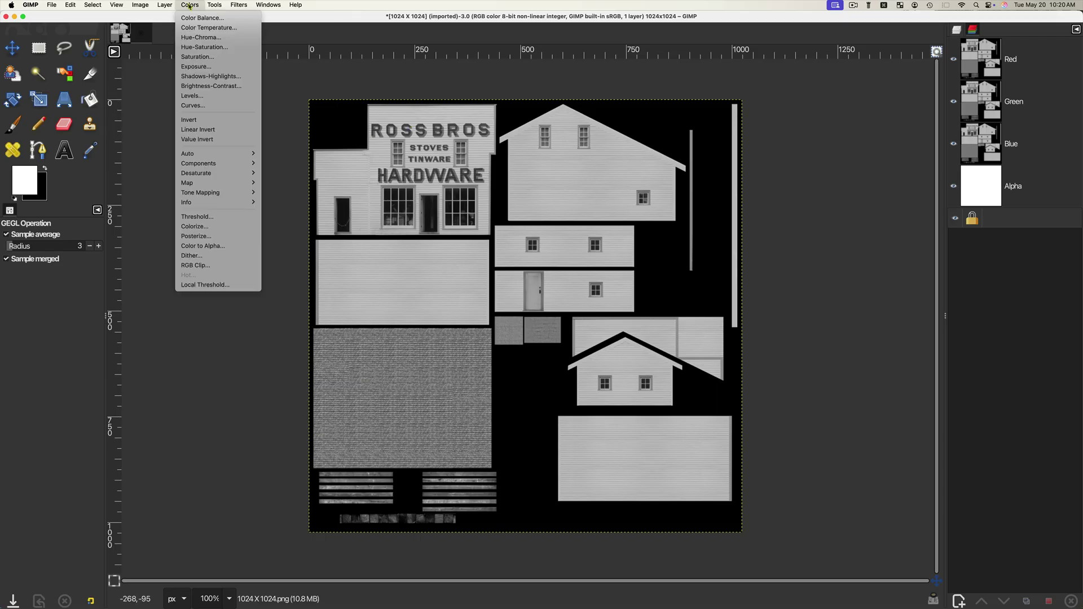
click(195, 96)
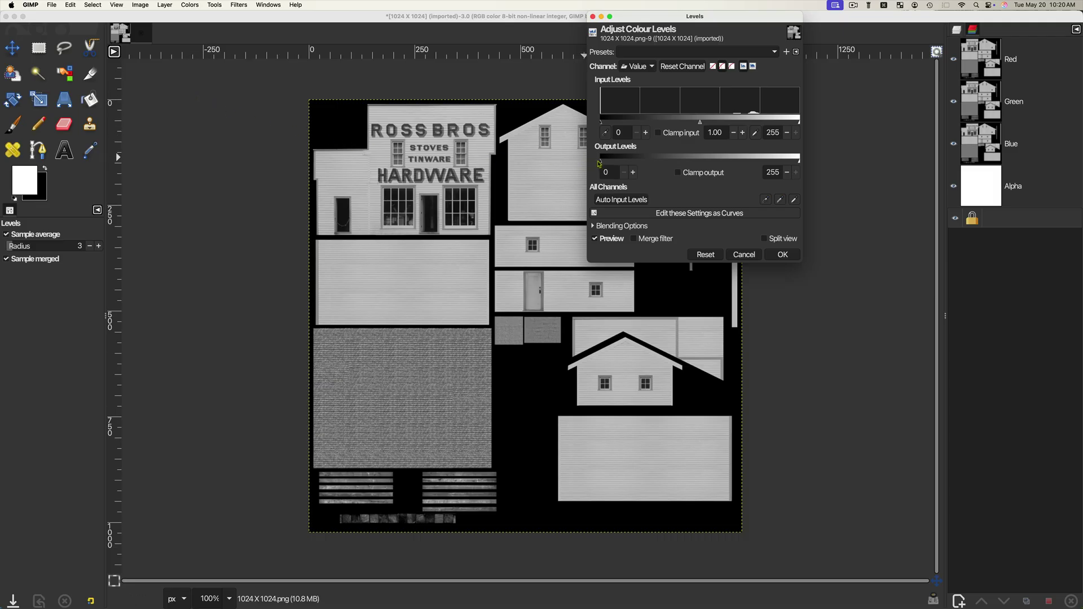
drag(599, 163, 652, 166)
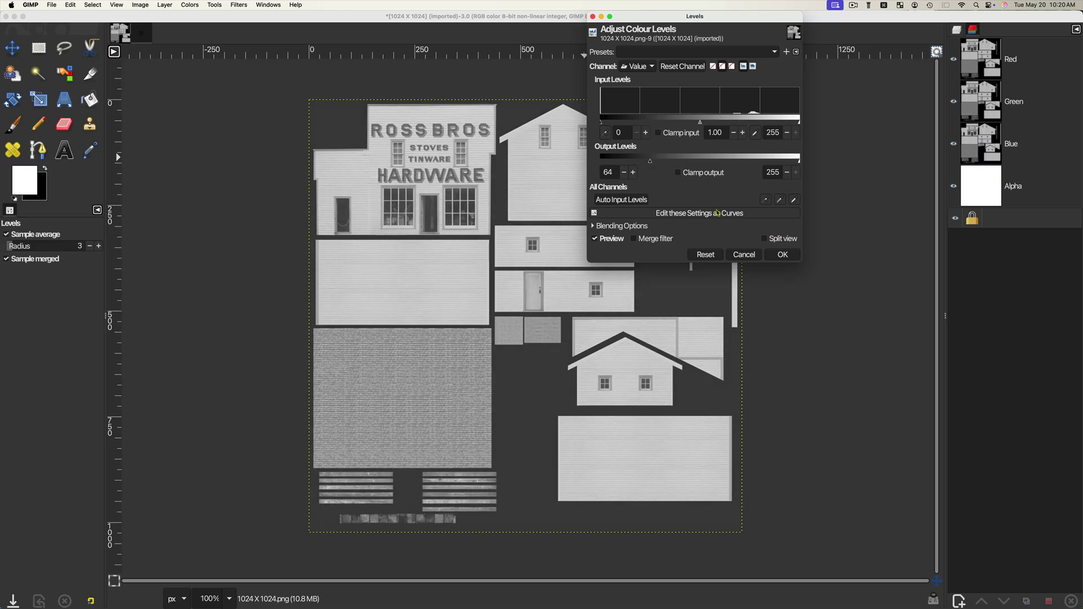
click(773, 254)
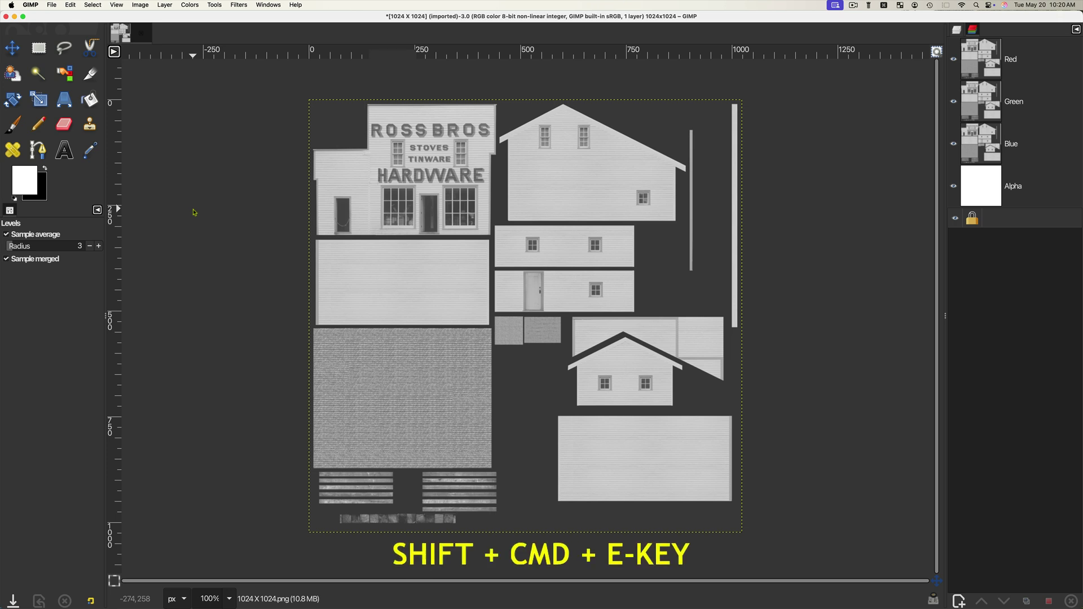
key(super+shift+e)
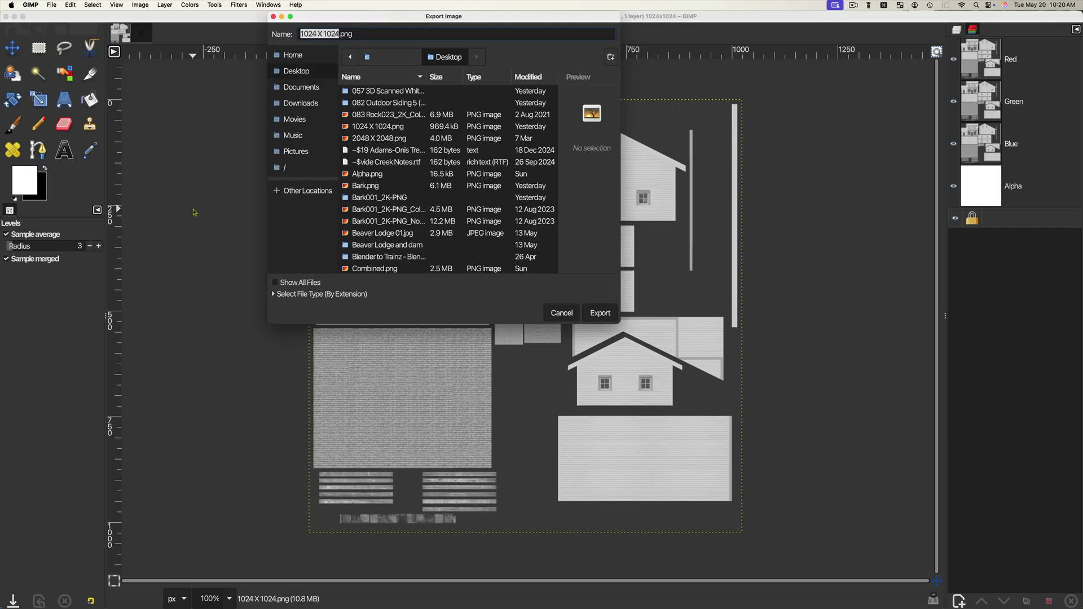
text(roughness)
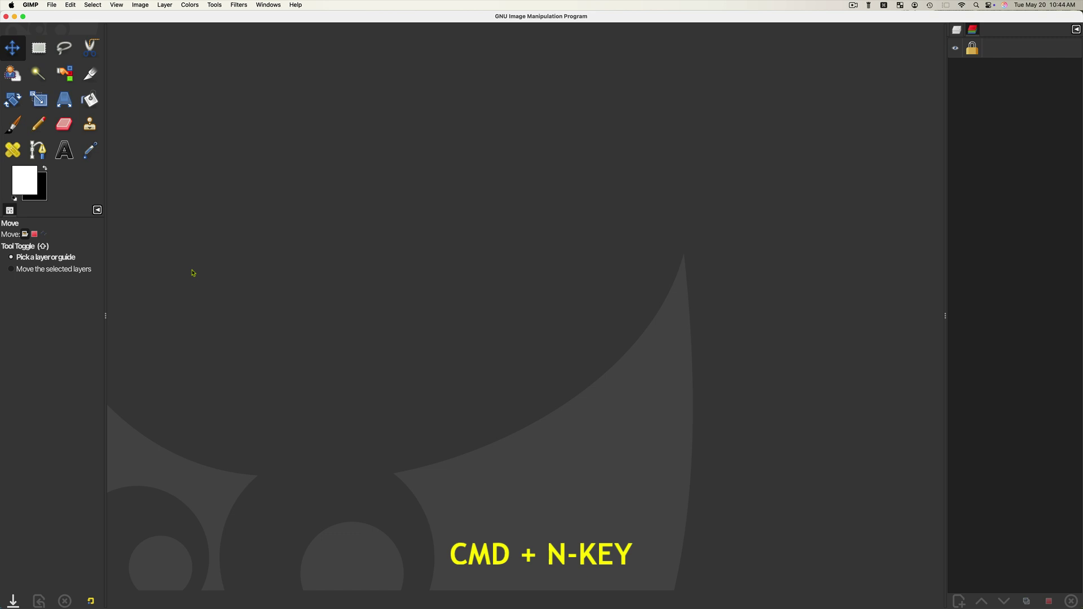
Create a new blank image 1024 px wide and 1024 px high.
key(super+n)
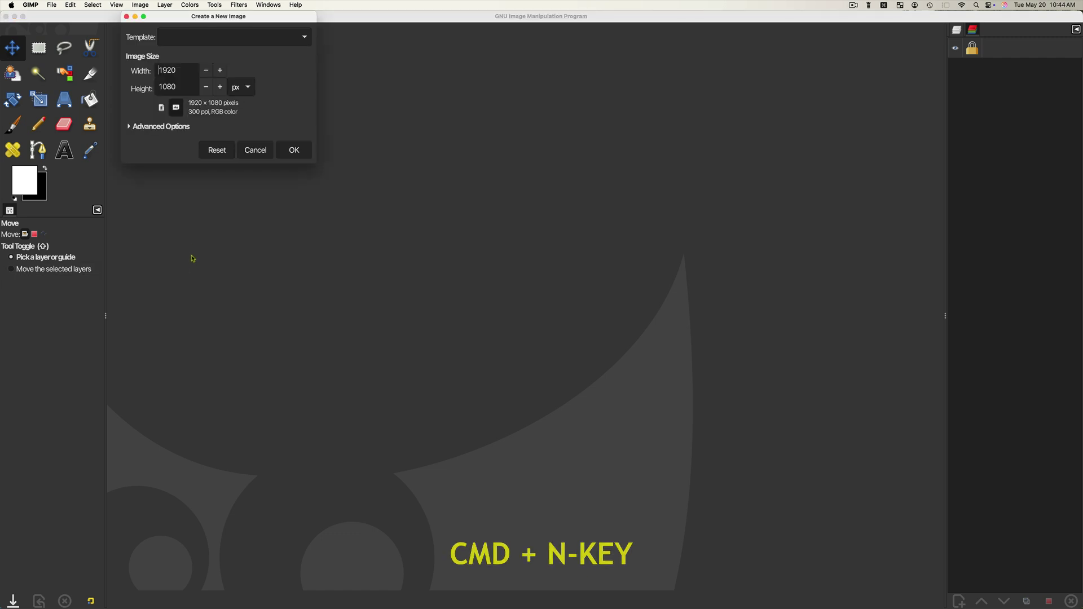
drag(185, 72, 153, 75)
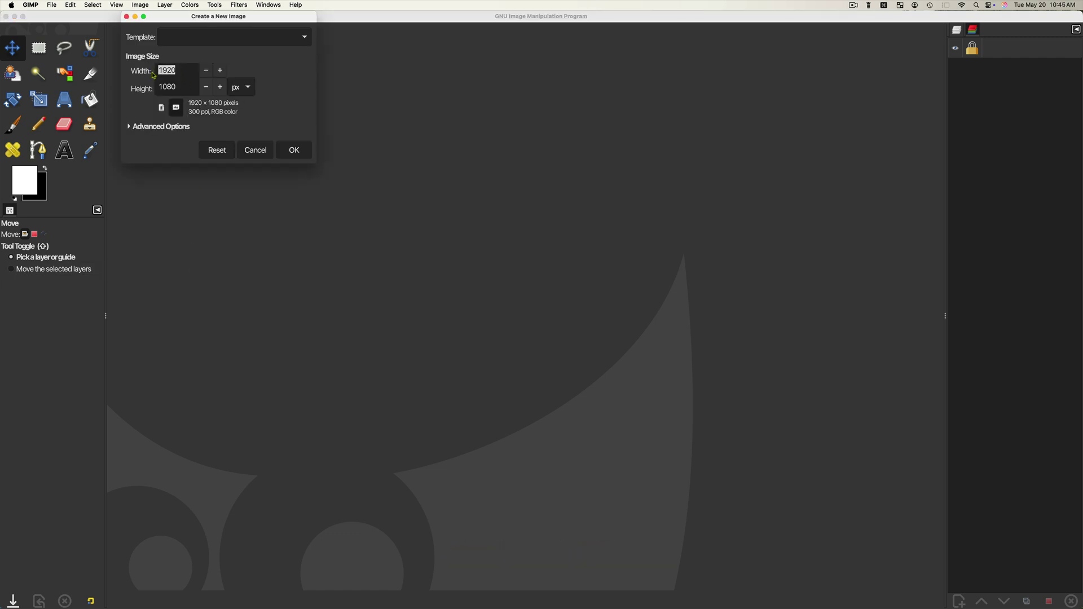
text(1024)
drag(188, 86, 152, 88)
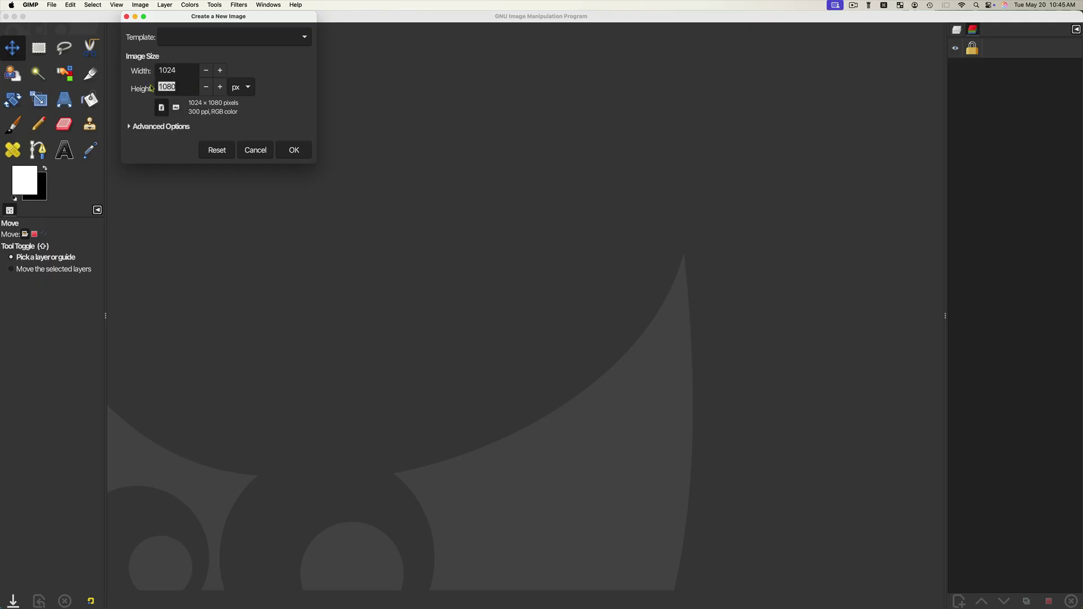
text(1024)
click(294, 150)
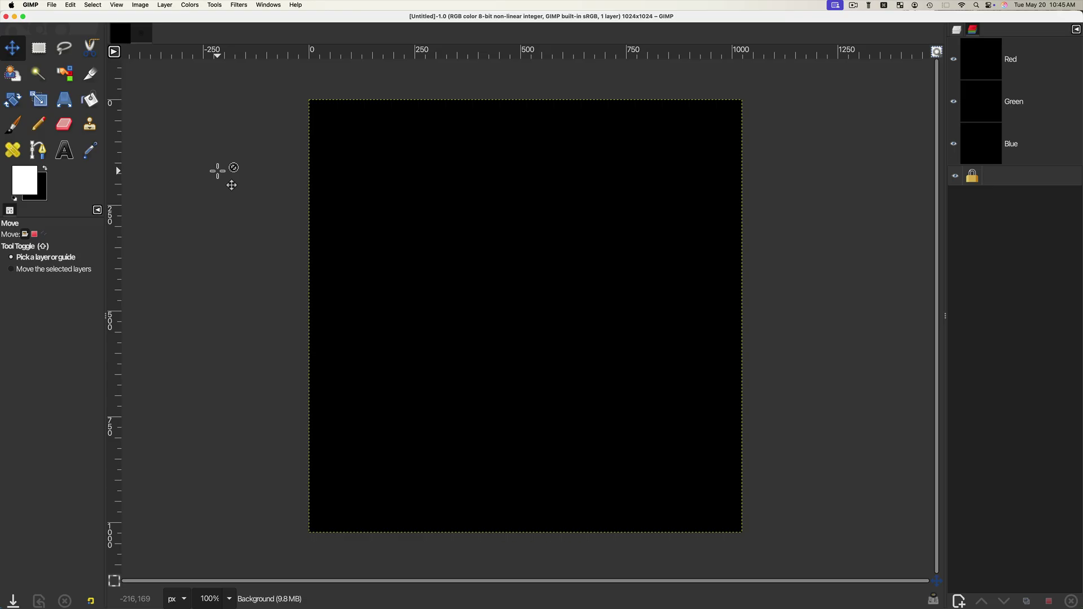
Make white the foreground color and cover the whole black canvas with it using Bucket Fill.
key(x)
key(x)
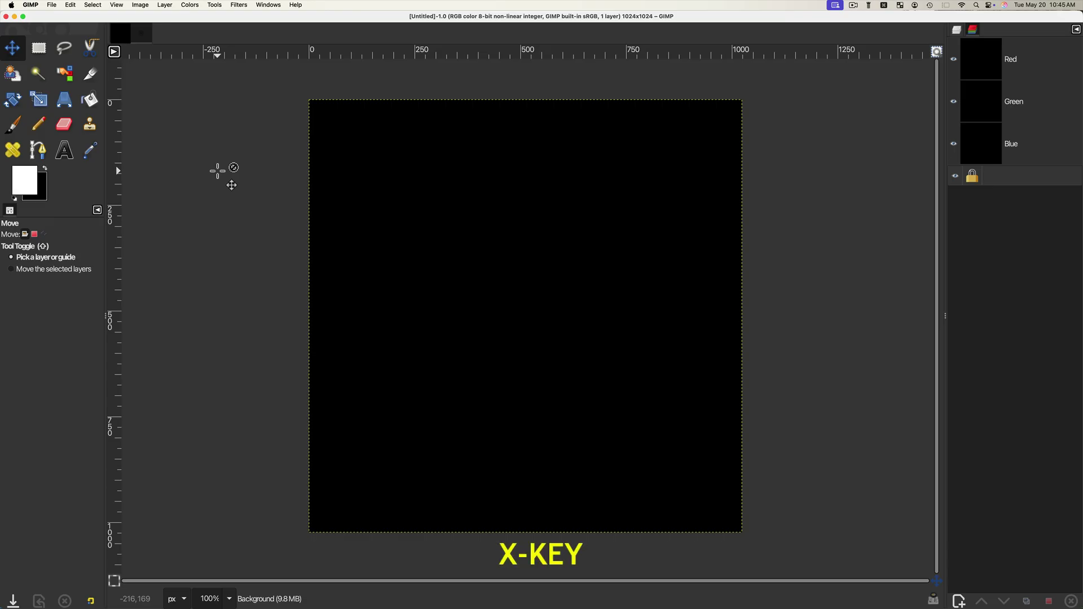
key(x)
key(x)
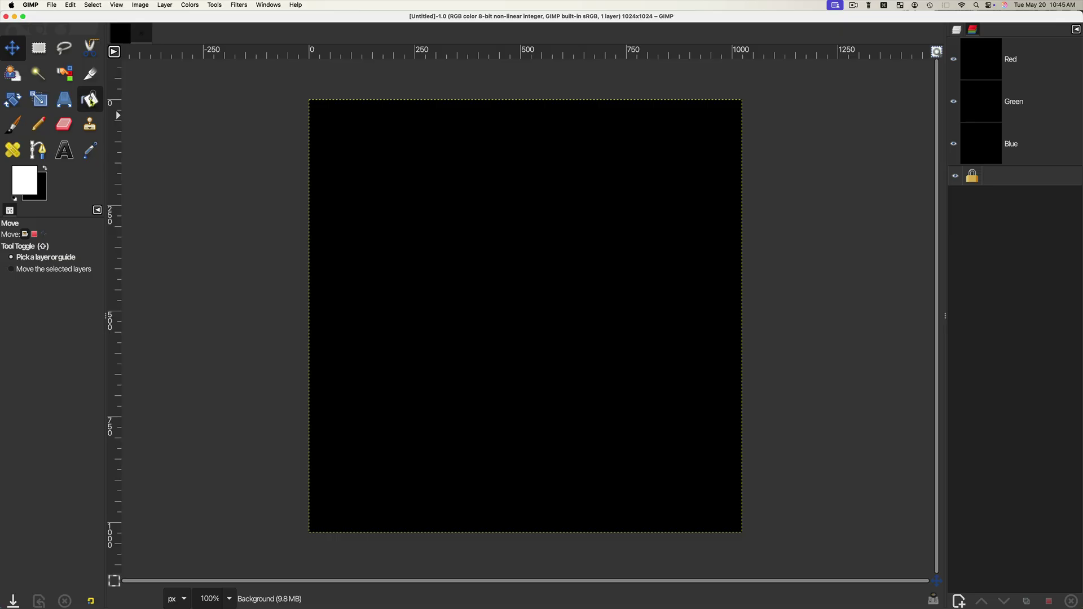
click(90, 101)
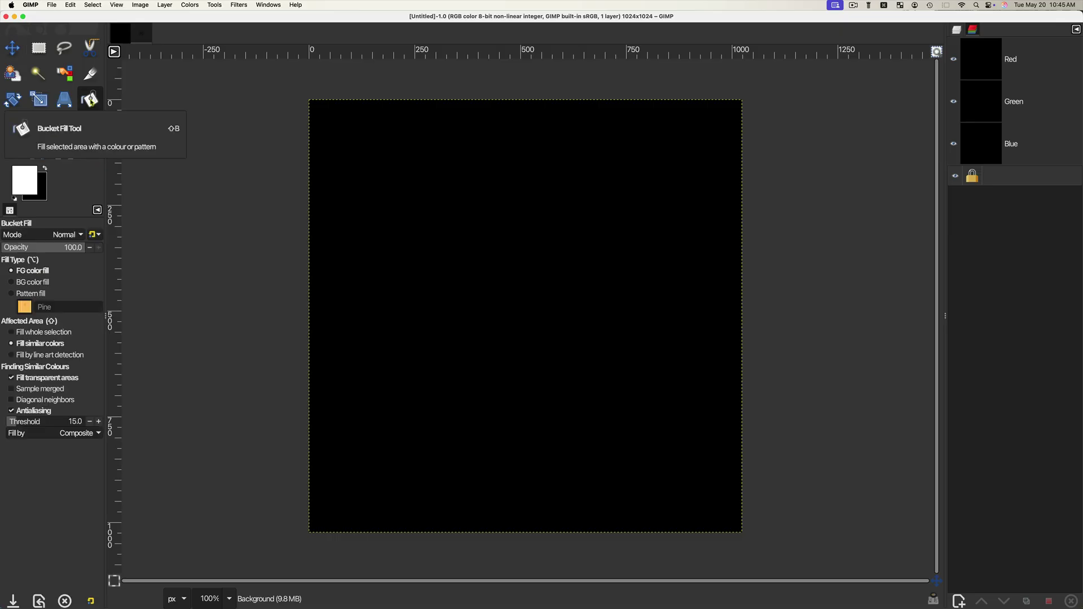
key(shift+b)
click(433, 207)
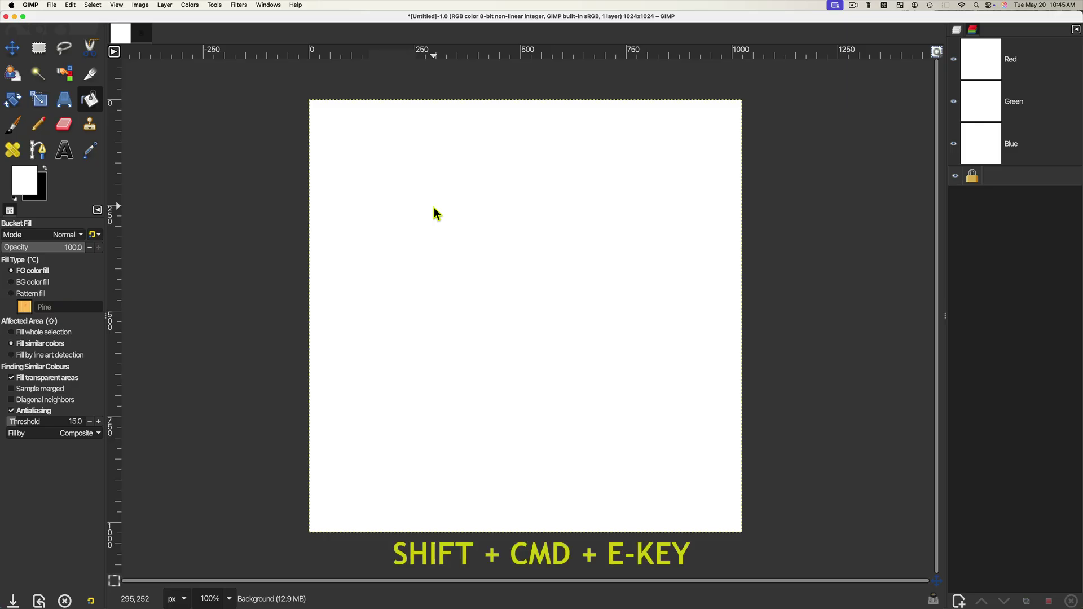
Export the solid white image to the Desktop as ao.png.
key(shift+super+e)
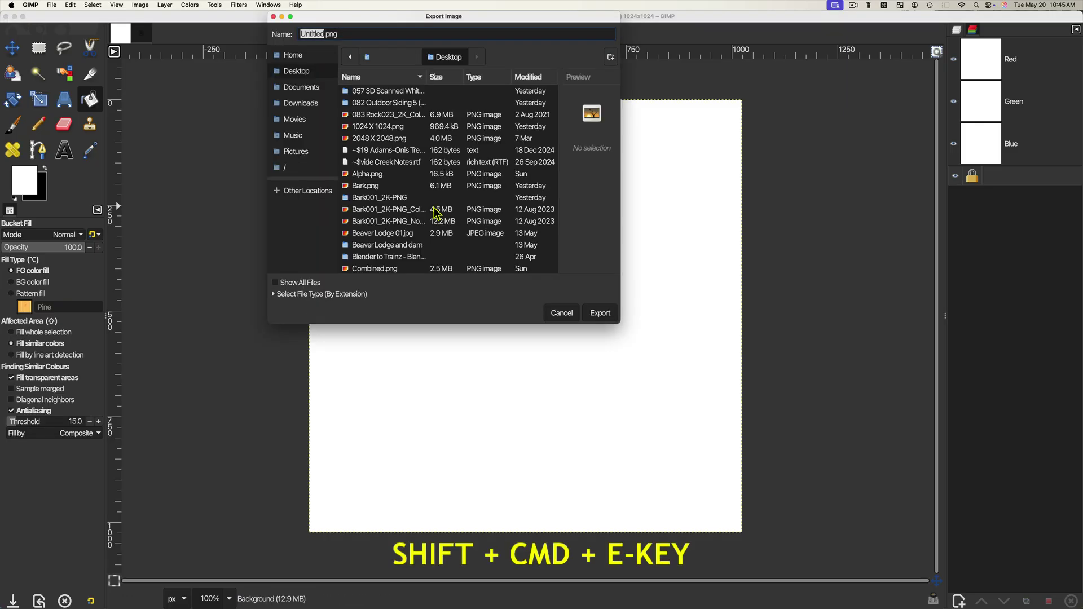
text(ad)
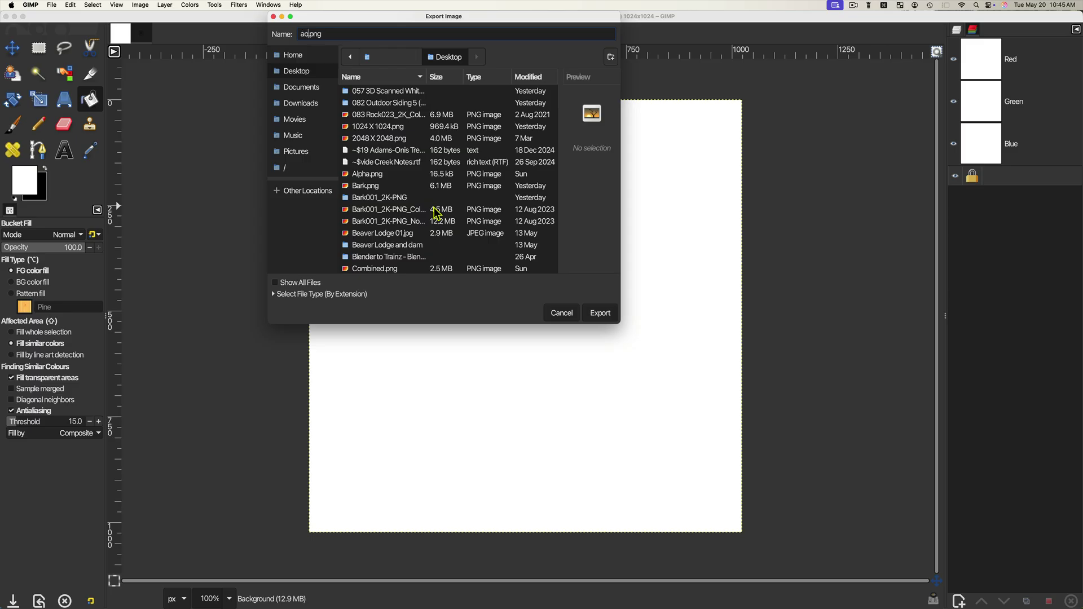
click(599, 314)
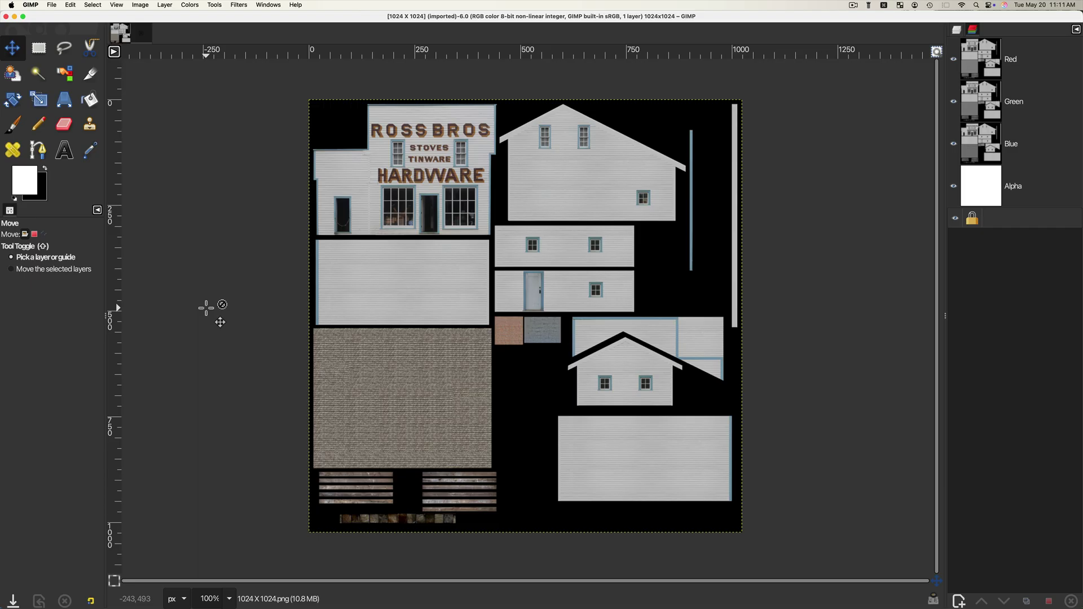
Convert the original building texture with Color to Gray, keeping radius 300, 4 samples and 10 iterations.
click(197, 6)
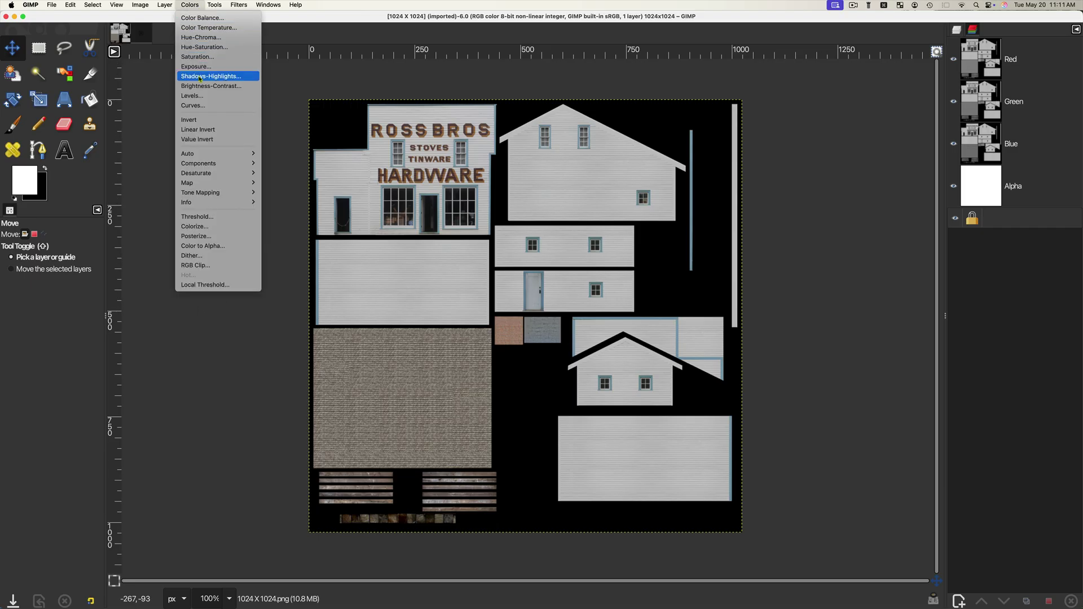
mouse_move(206, 173)
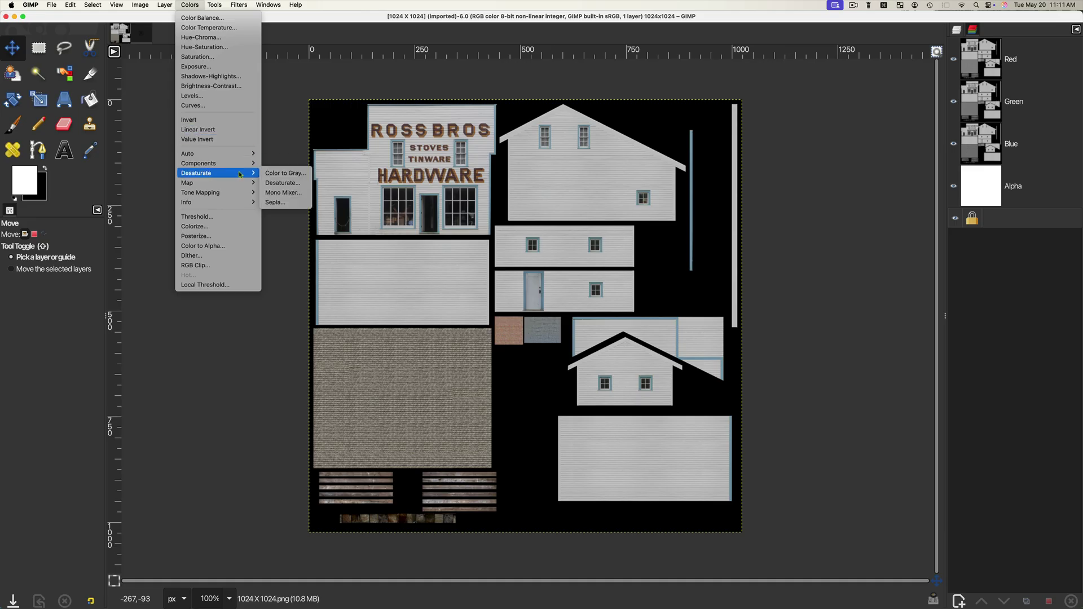
click(306, 174)
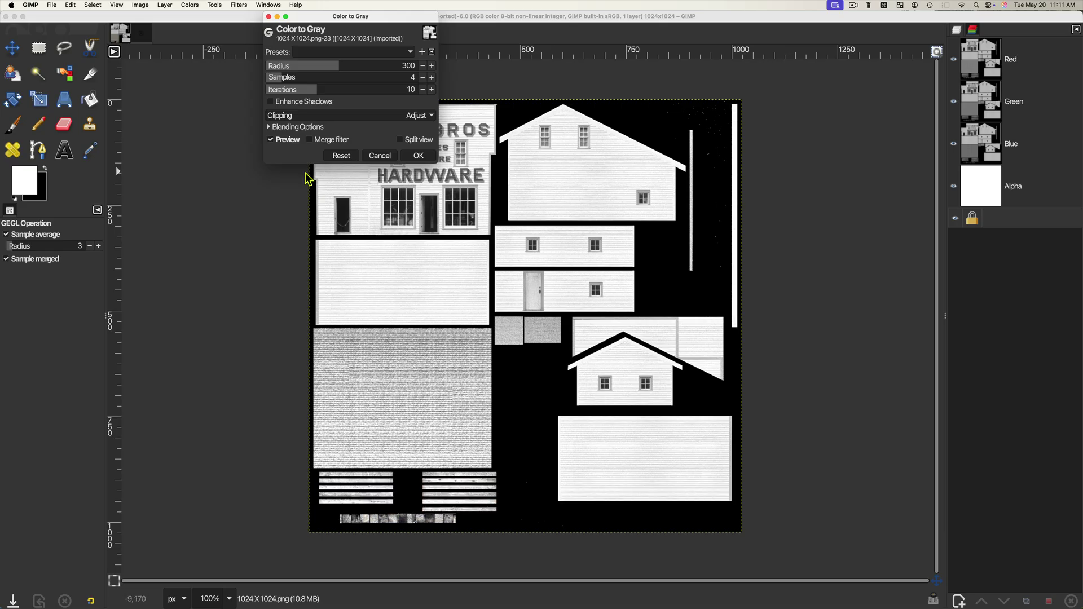
click(416, 157)
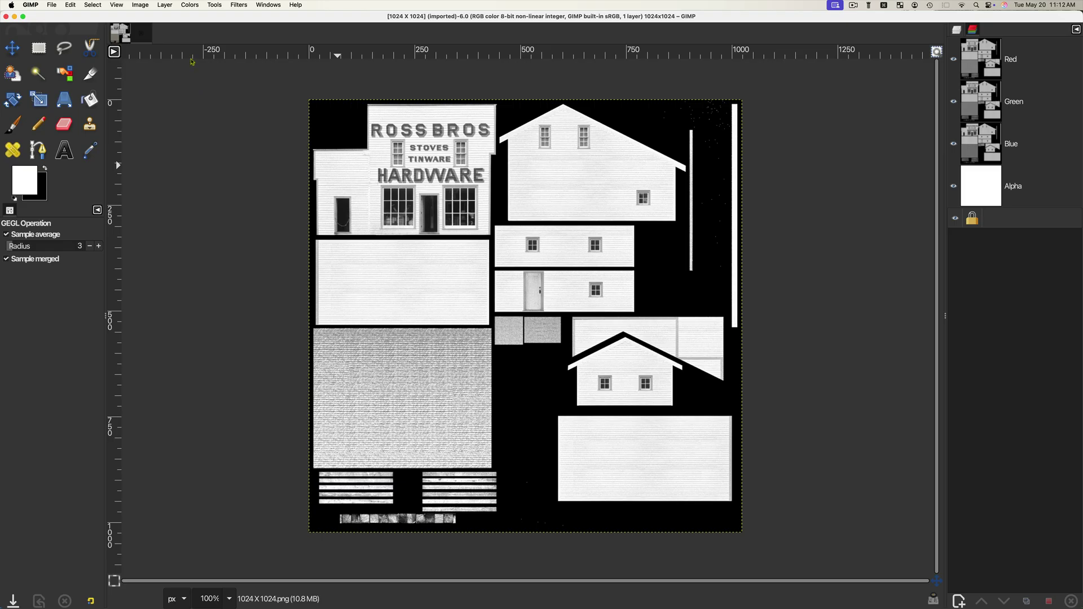
Lighten the gray texture with Levels by raising the Value channel's minimum output level to 91.
click(190, 5)
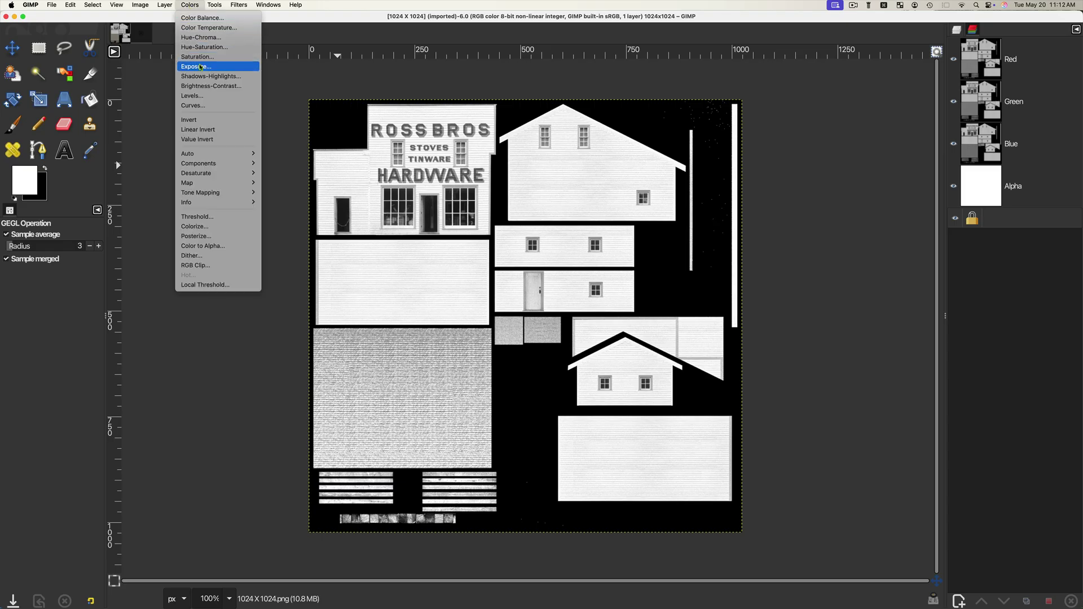
click(226, 97)
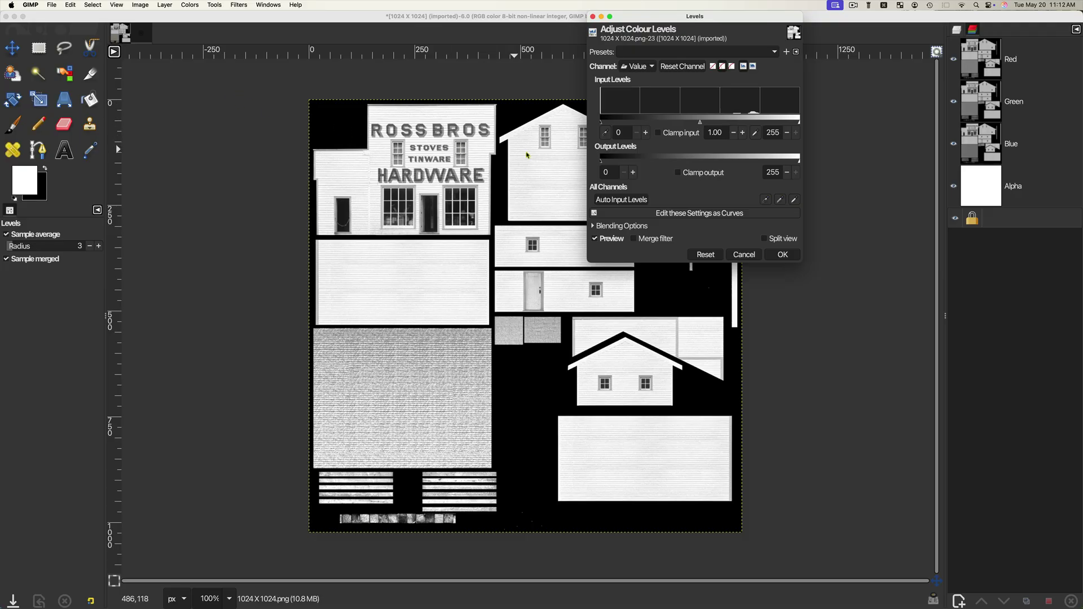
drag(601, 165, 673, 164)
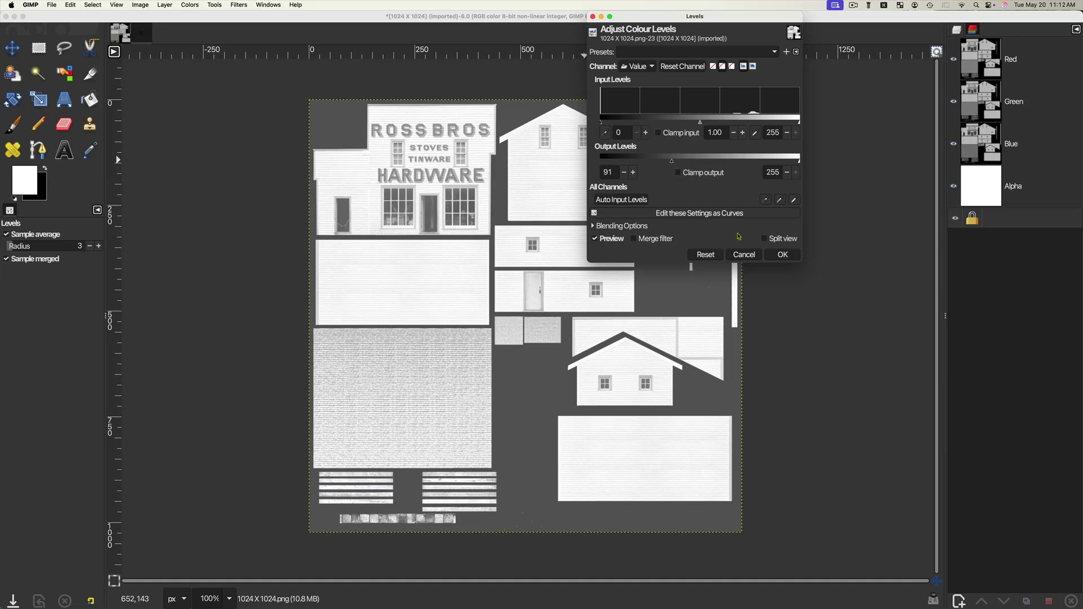
click(781, 255)
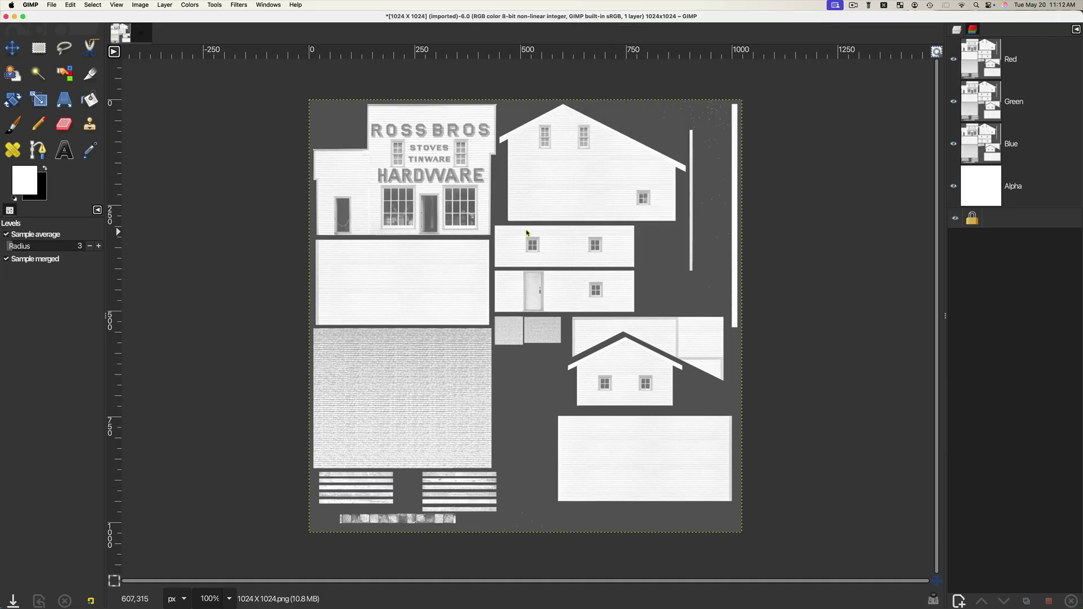
Increase the gray texture's contrast with an S-shaped Value curve through input 167/output 211 and input 68/output 45.
click(190, 5)
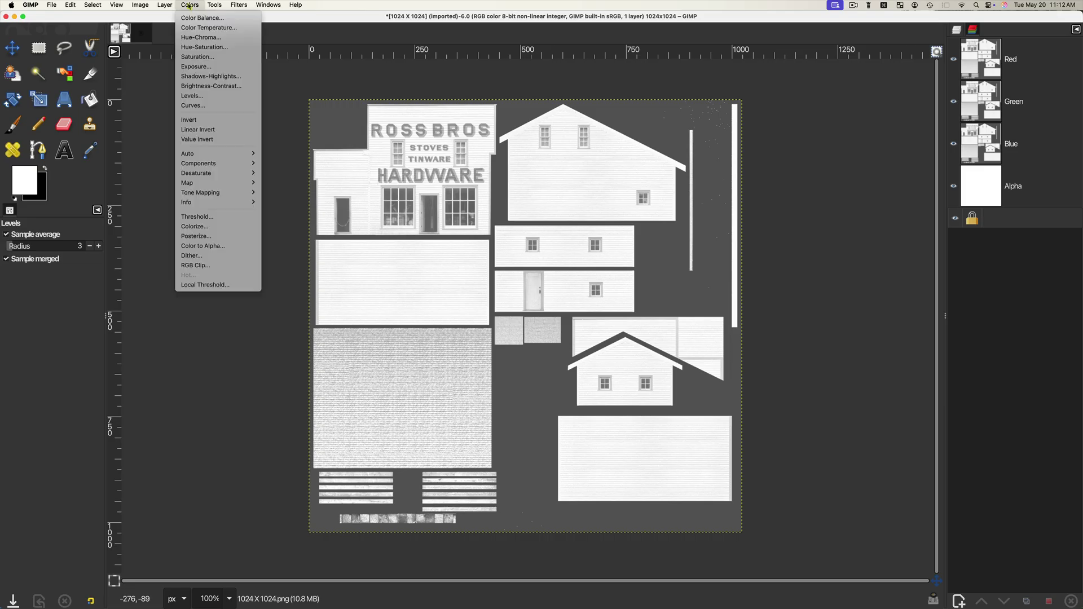
click(200, 106)
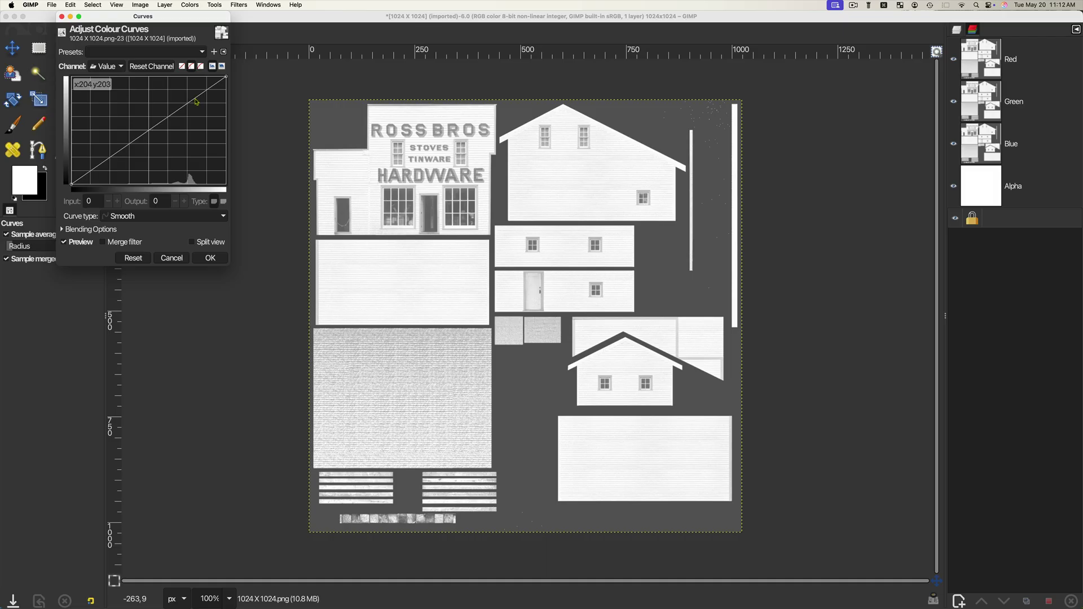
drag(196, 102, 173, 98)
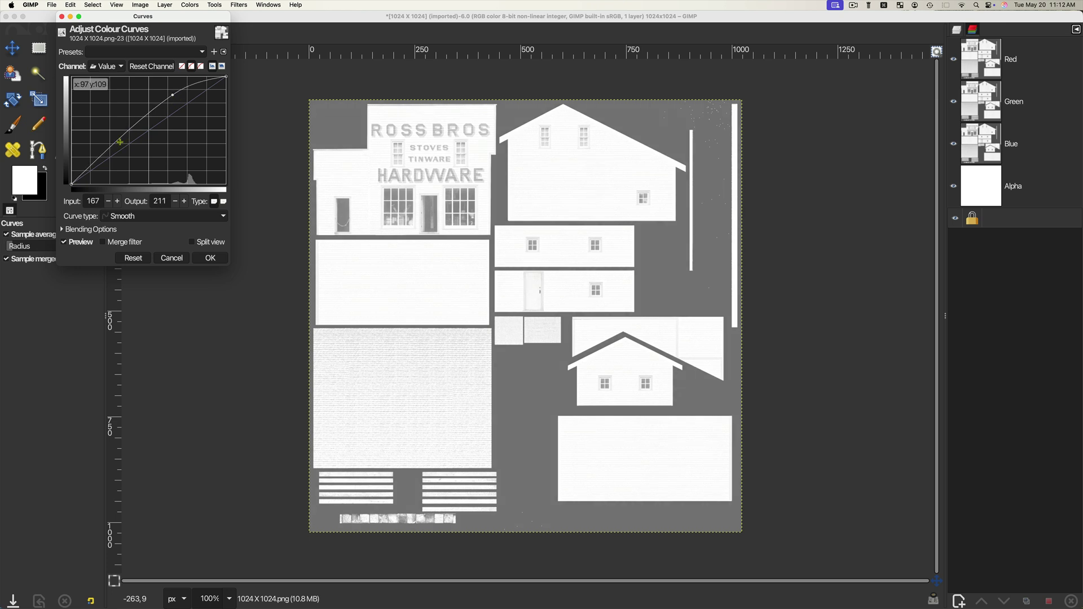
drag(96, 161, 113, 165)
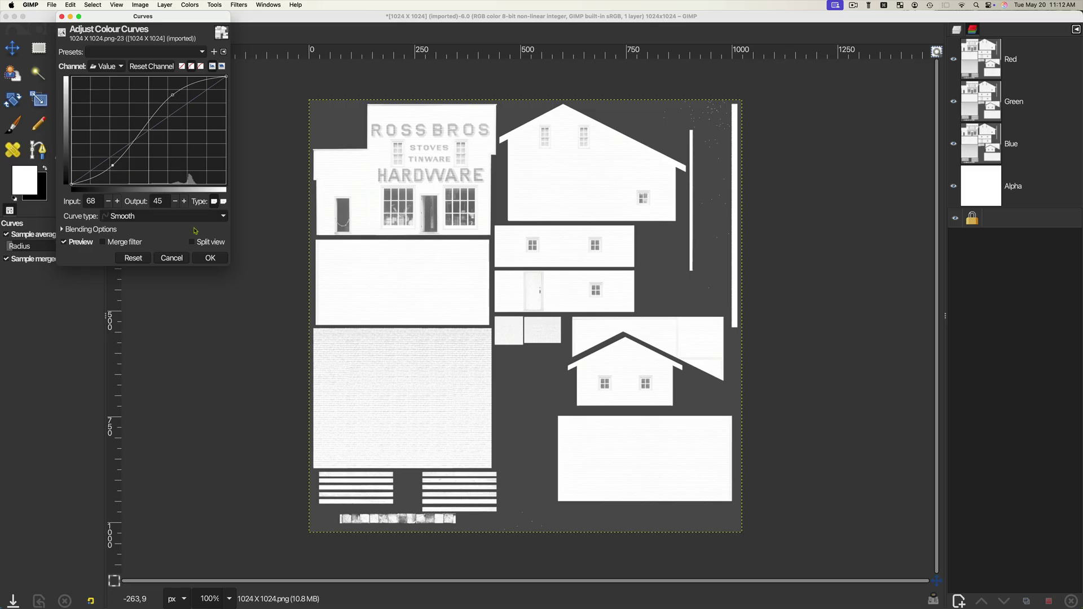
click(209, 258)
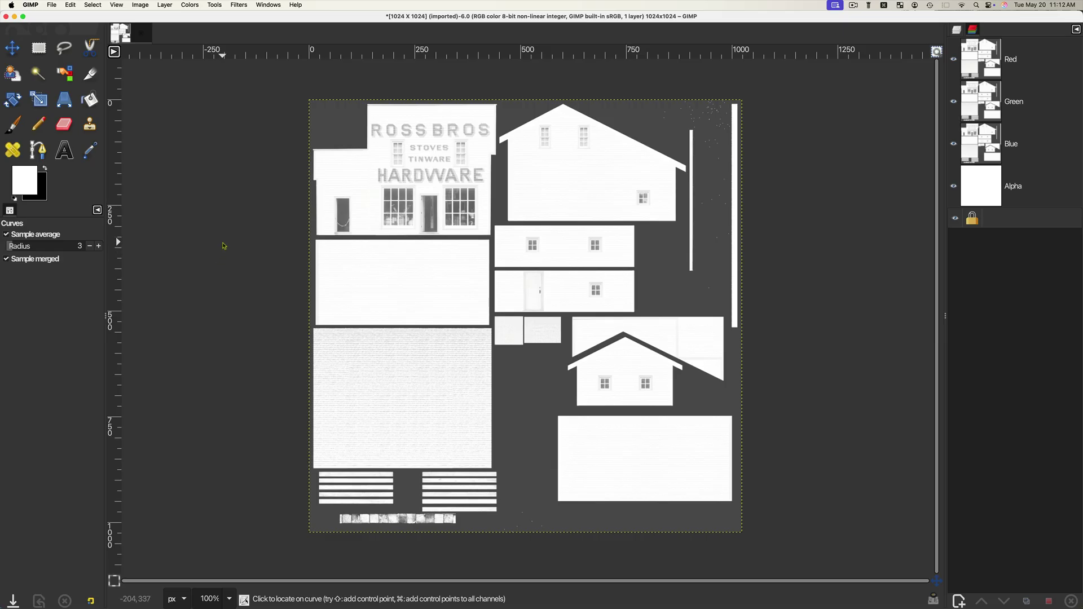
Export the adjusted grayscale building texture to the Desktop as ao.png.
key(shift)
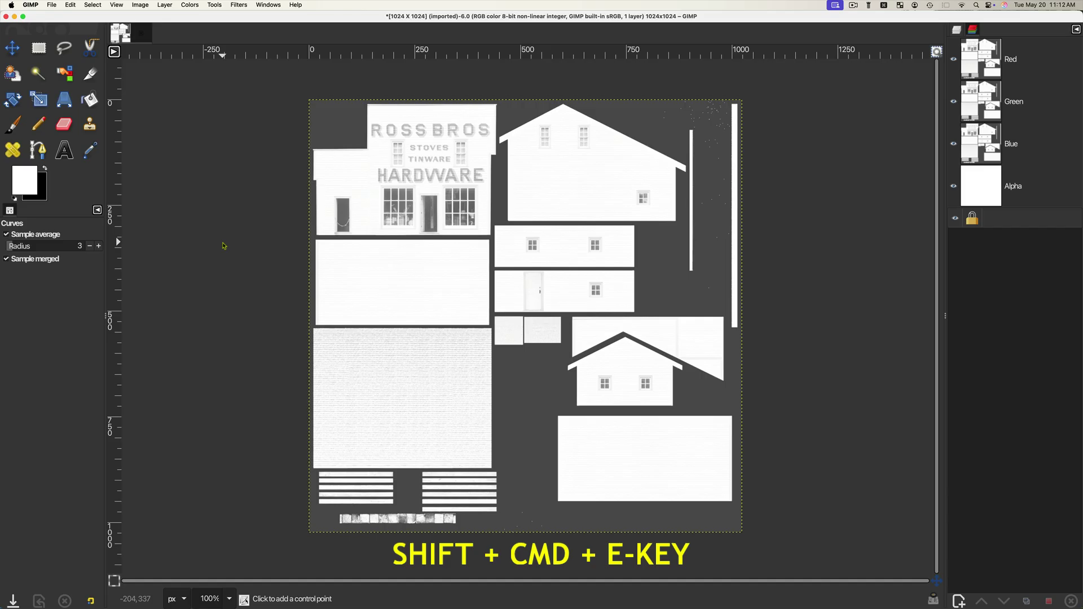
key(shift+super+e)
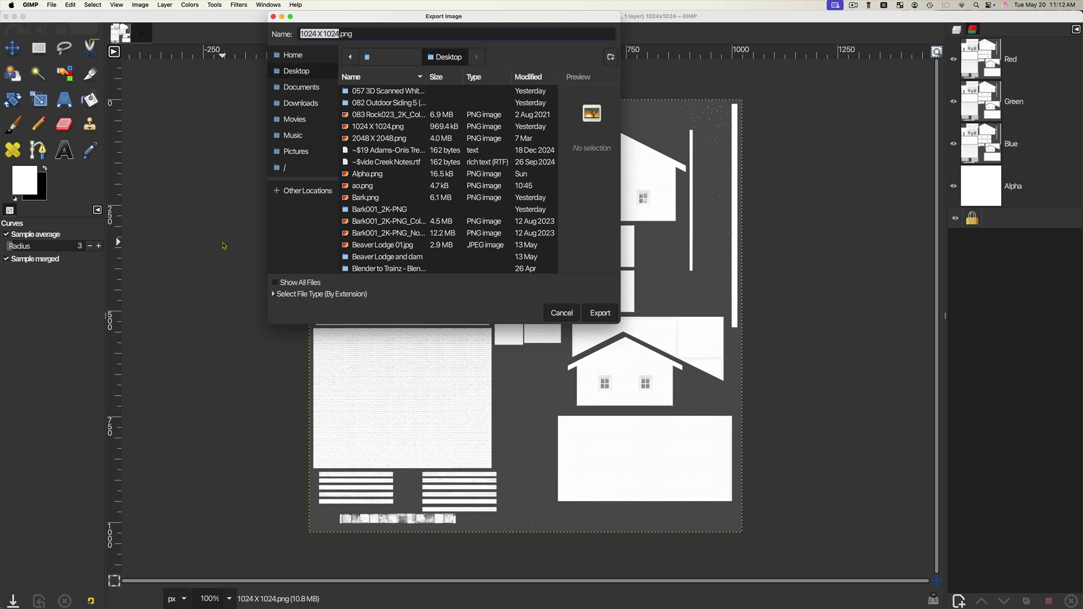
text(ao)
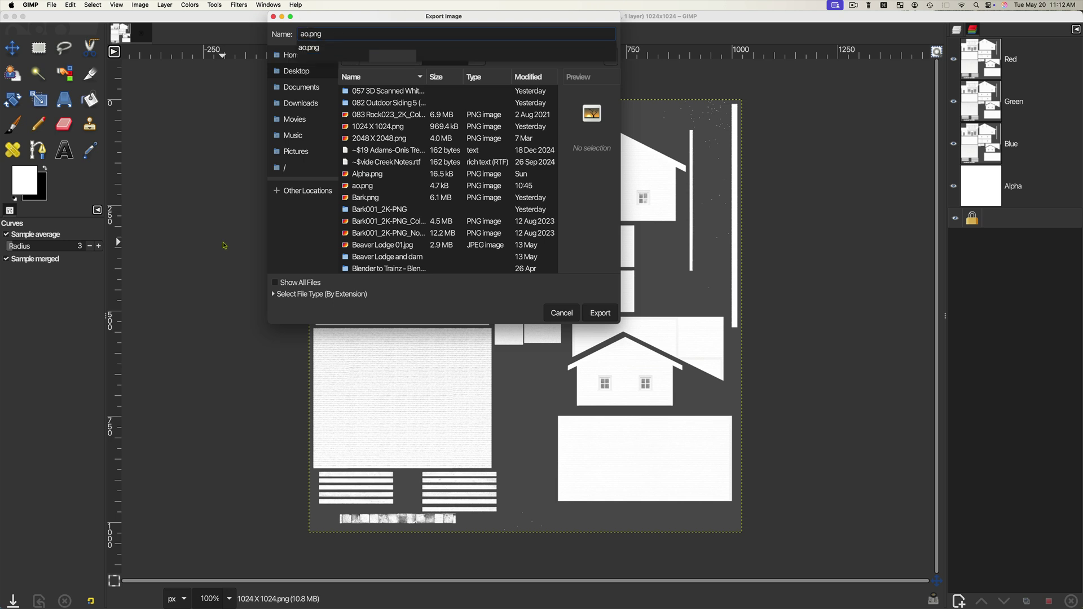
click(599, 316)
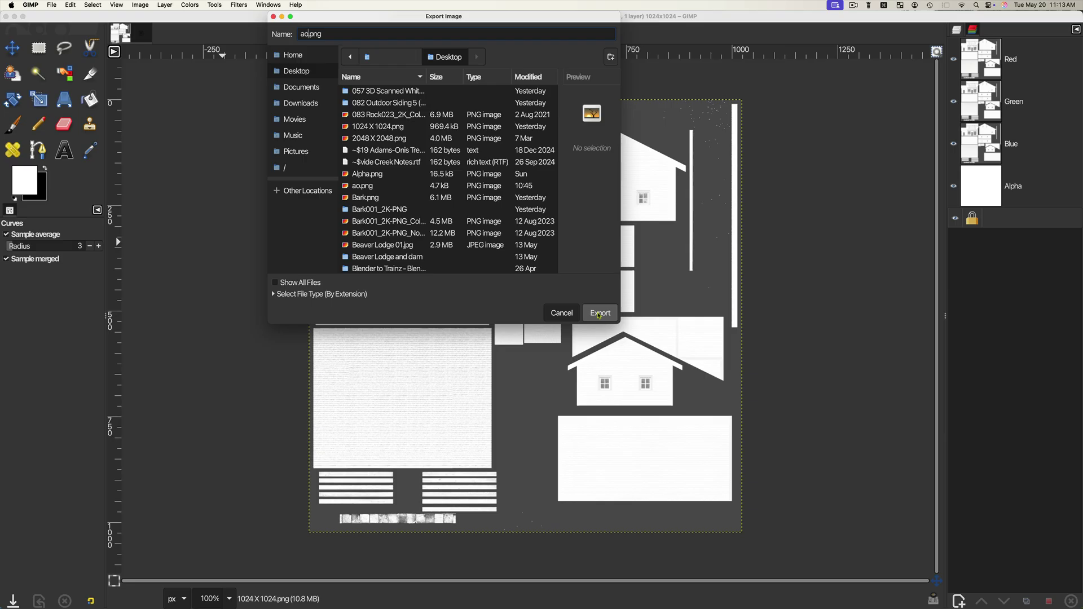
click(599, 314)
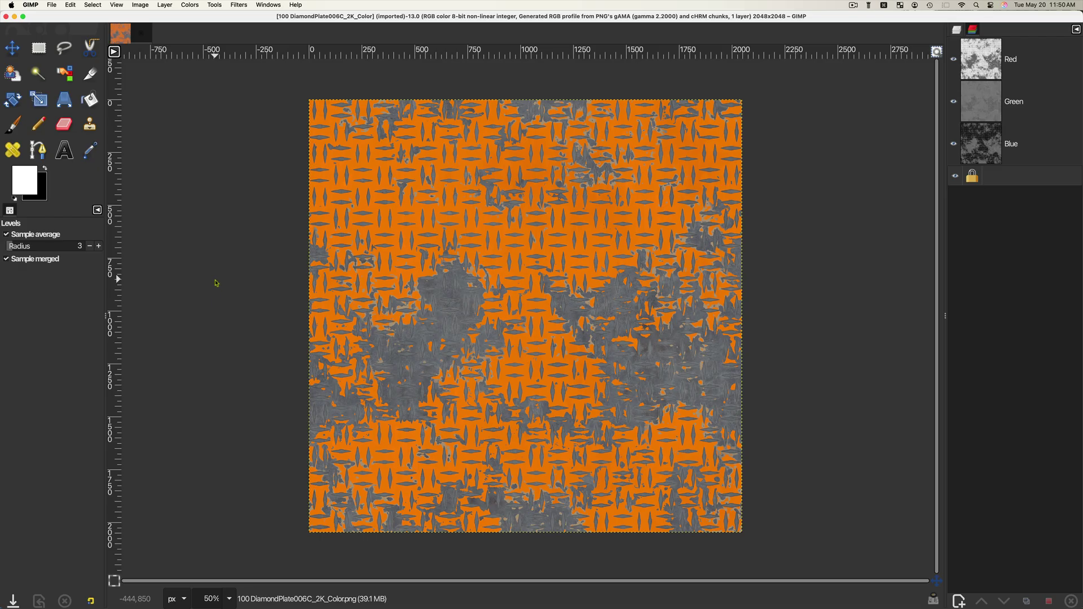
Desaturate the orange diamond plate texture using Luminance mode and invert its colors.
click(194, 8)
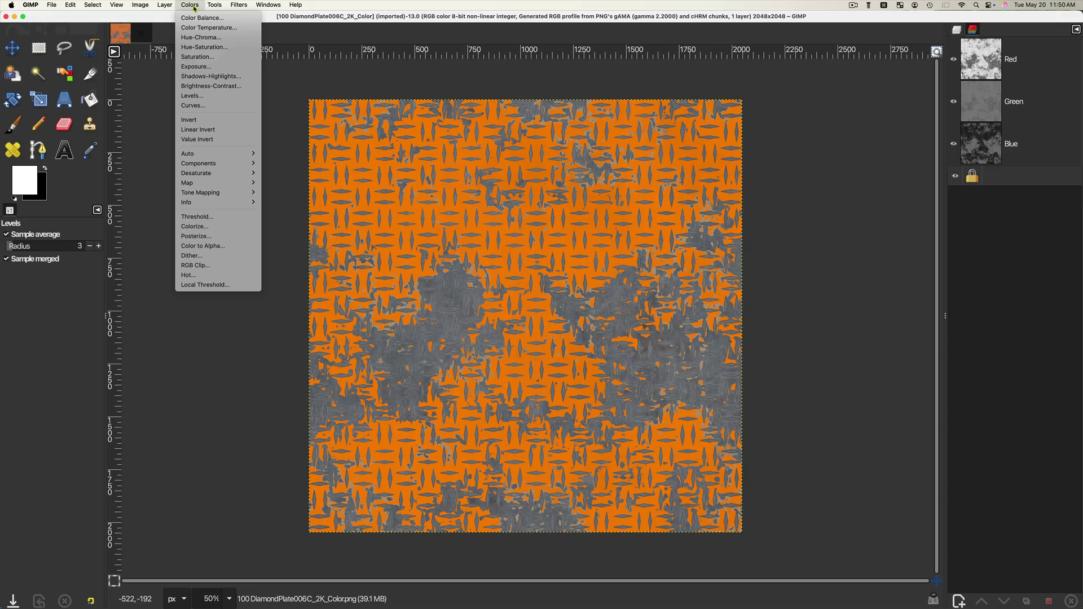
mouse_move(197, 167)
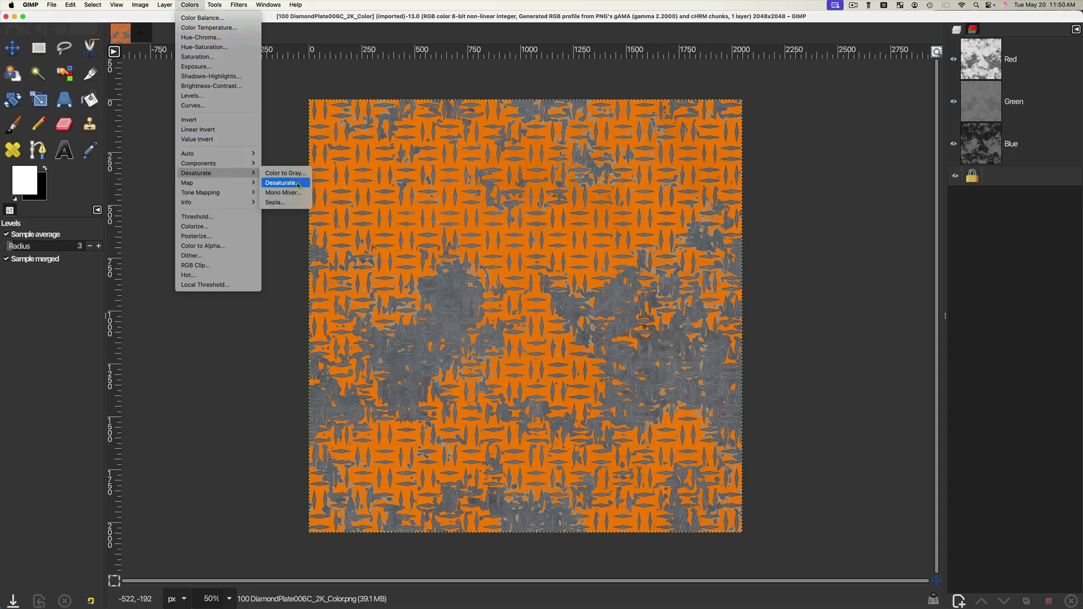
click(300, 183)
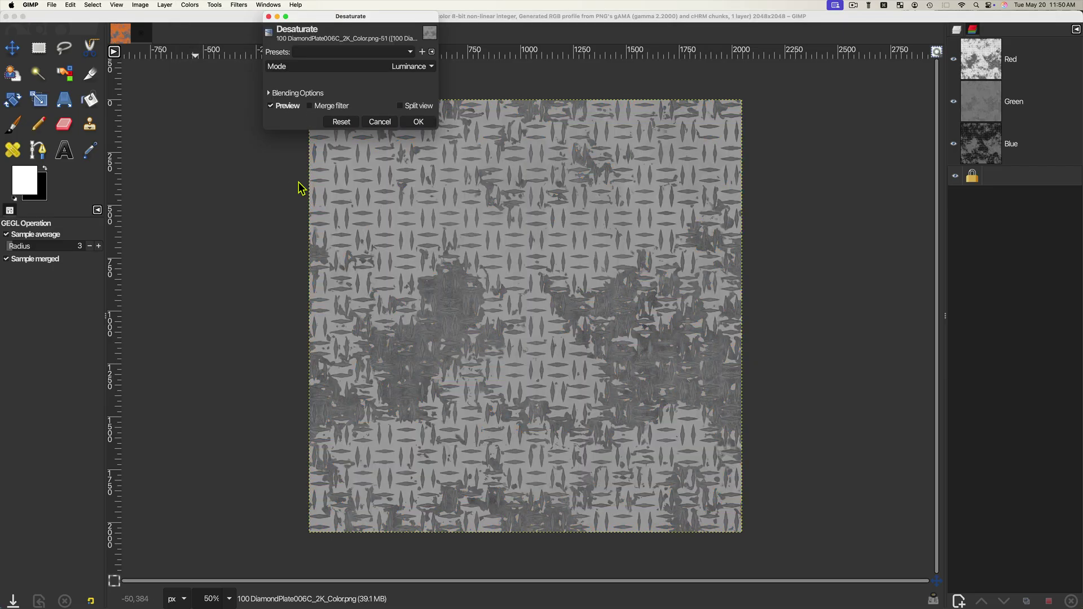
click(415, 122)
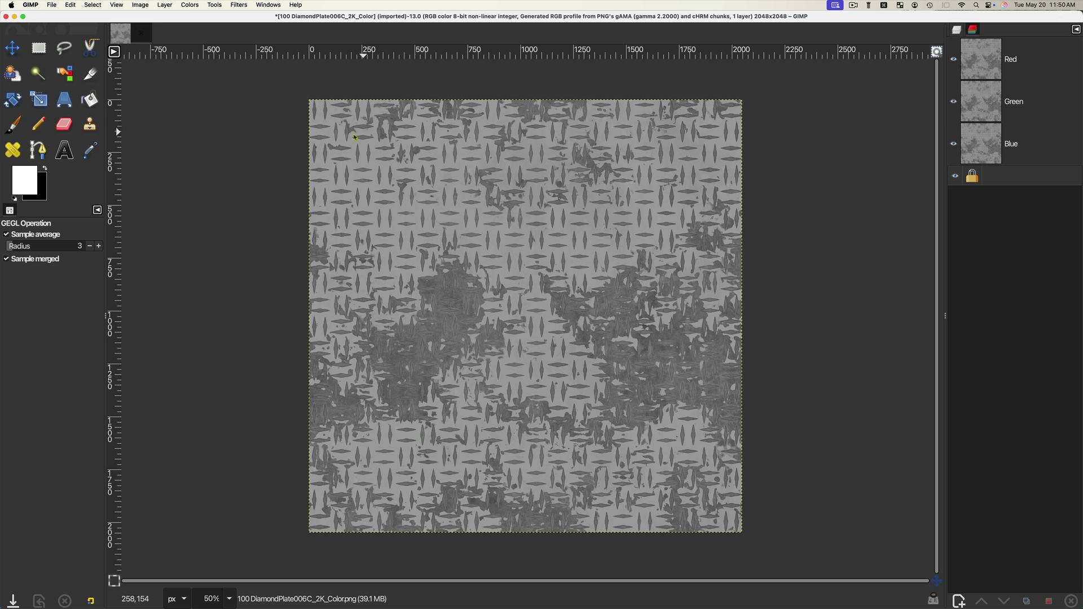
click(190, 6)
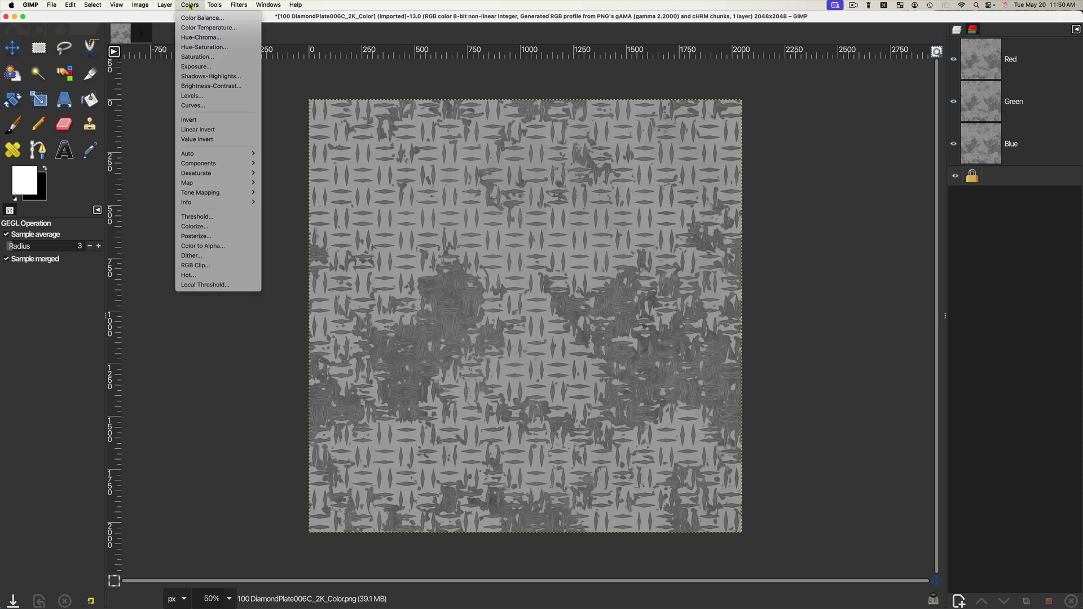
click(225, 120)
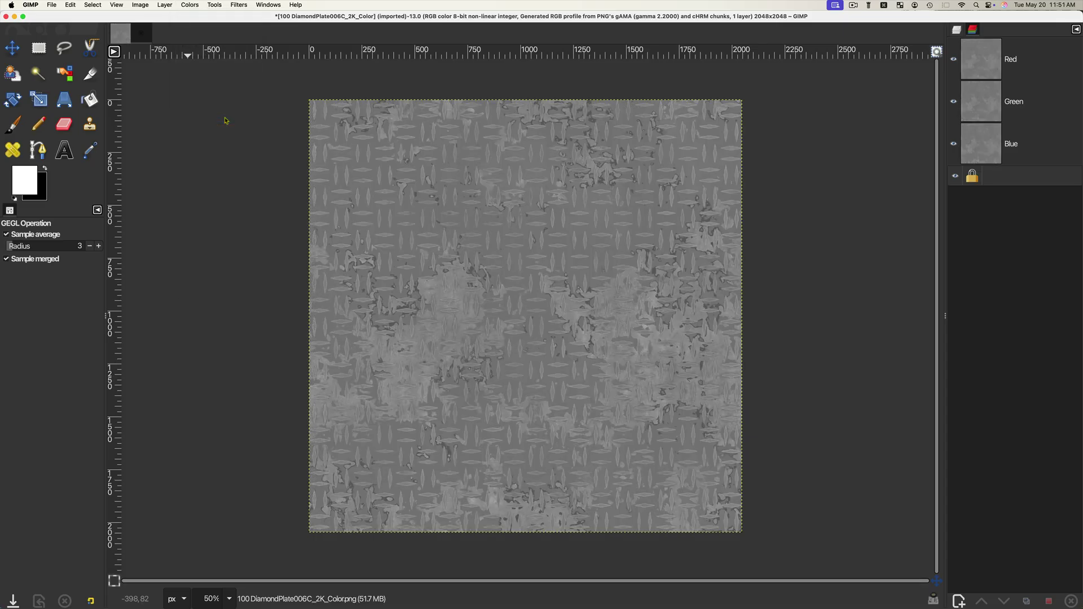
Darken and sharpen the contrast of the inverted plate with Levels, setting the Value channel's high input to 157 and gamma to 0.12.
click(190, 6)
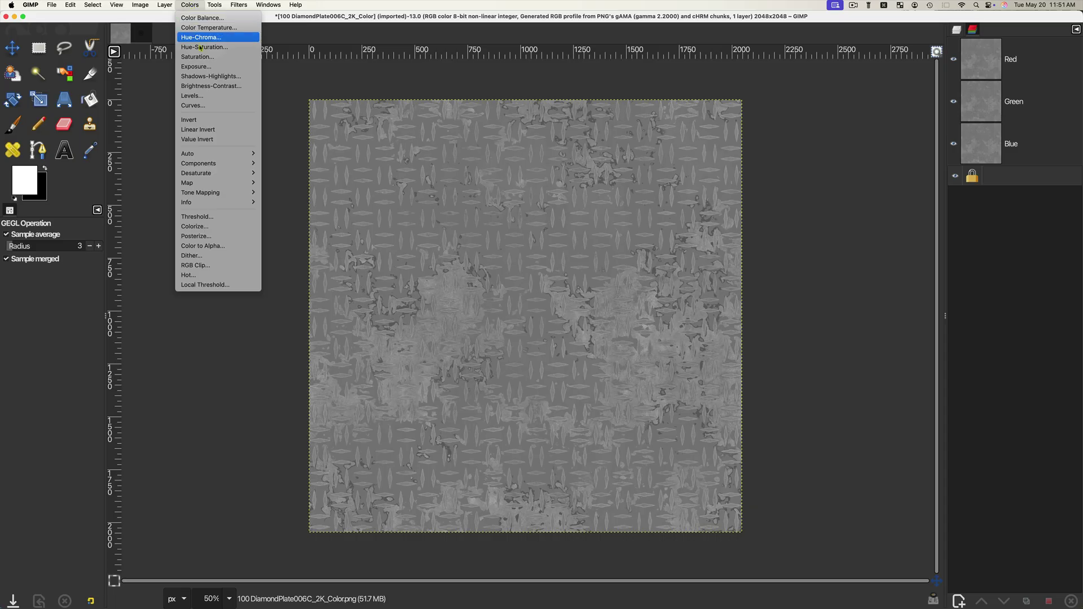
click(210, 99)
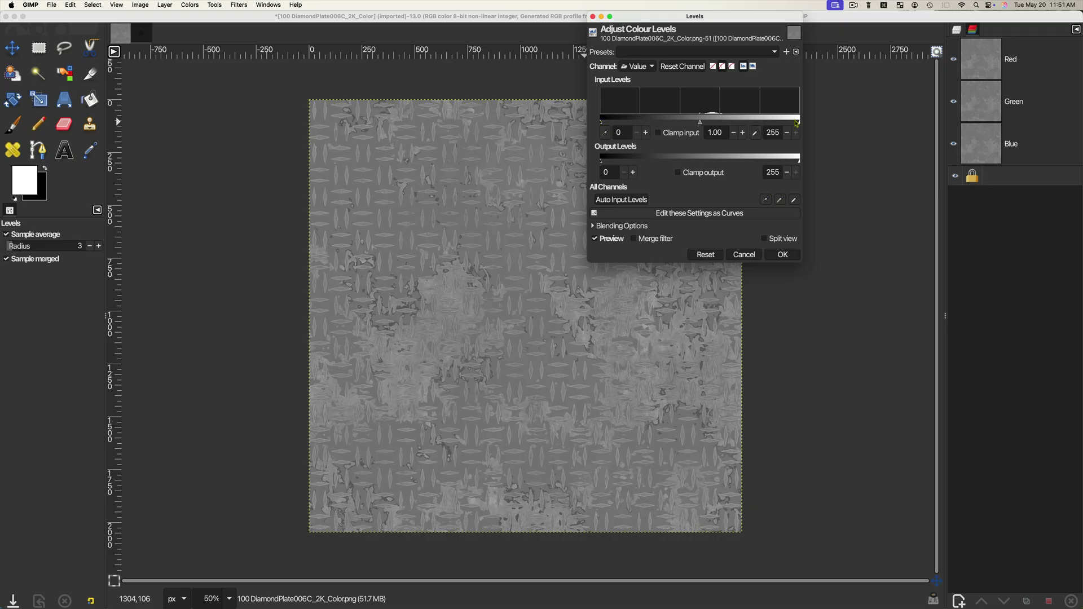
drag(800, 125, 723, 132)
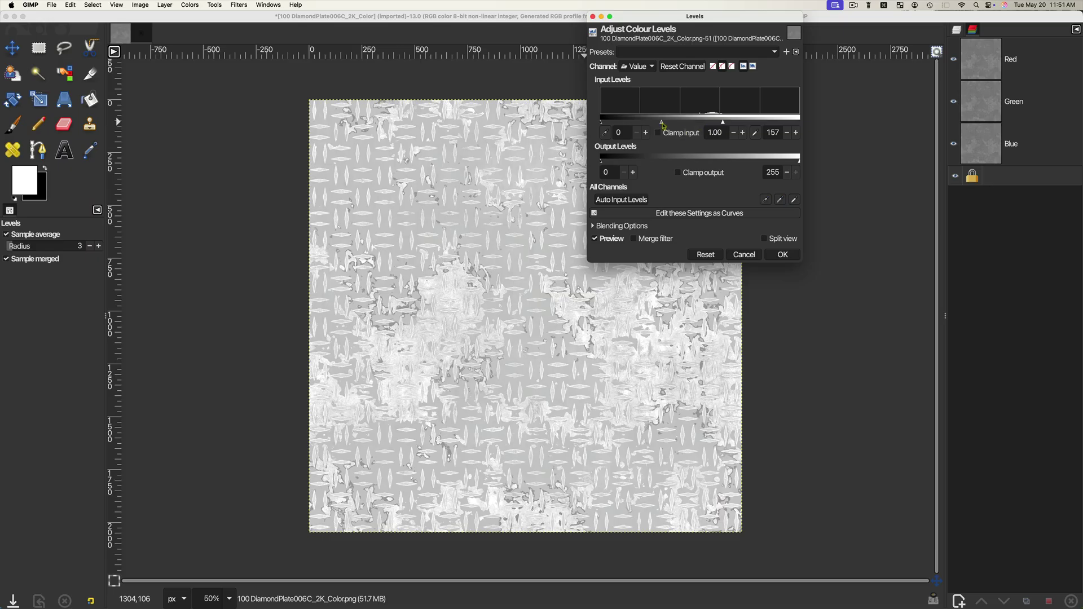
drag(662, 123, 719, 136)
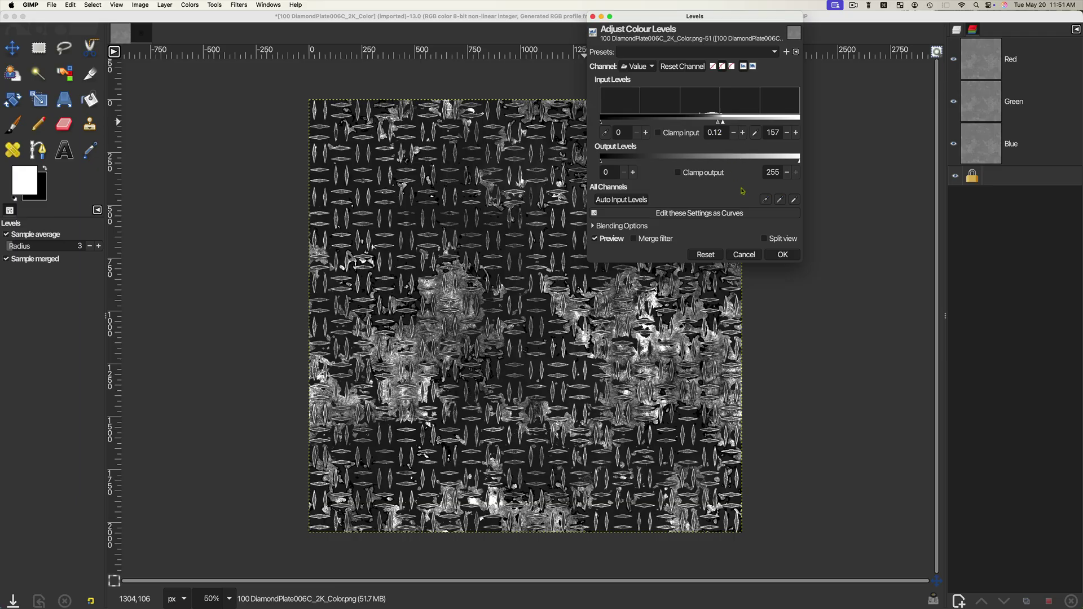
click(781, 255)
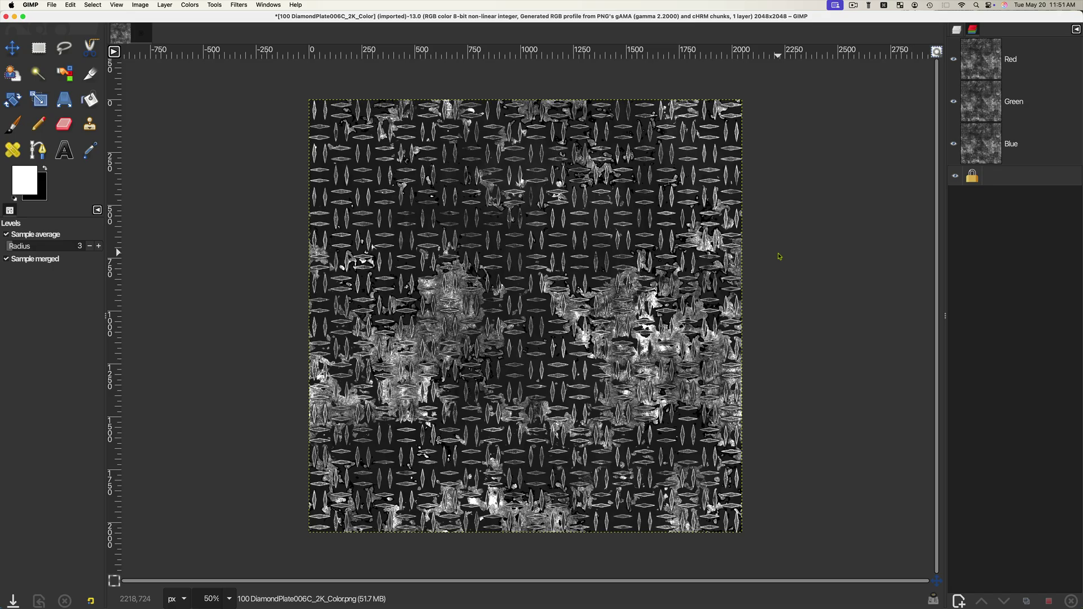
Export the high-contrast diamond plate image to the Desktop as metallic.png.
key(super+shift+e)
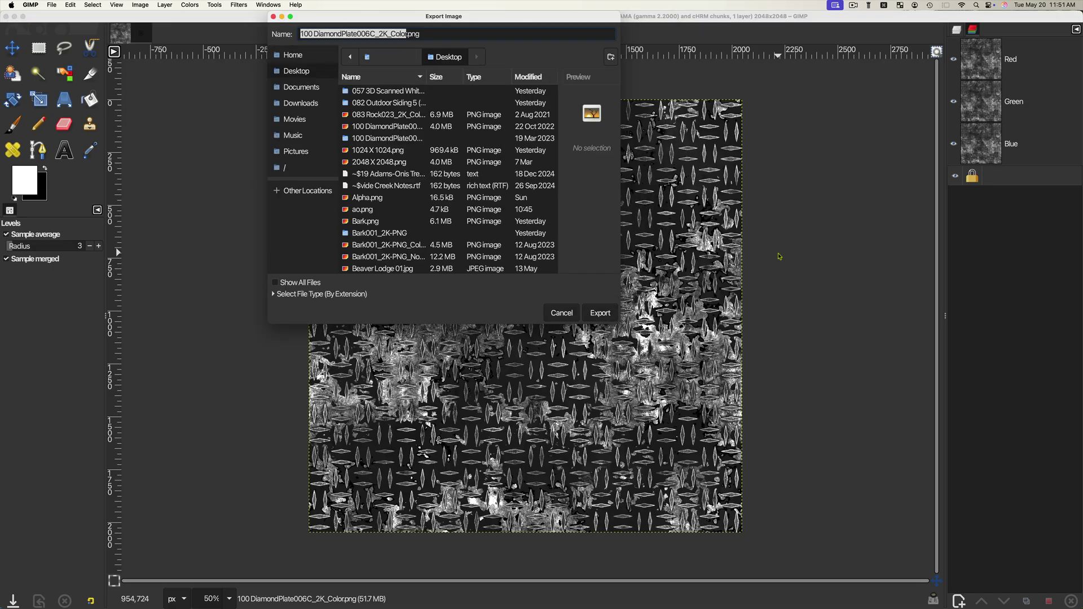
text(metall)
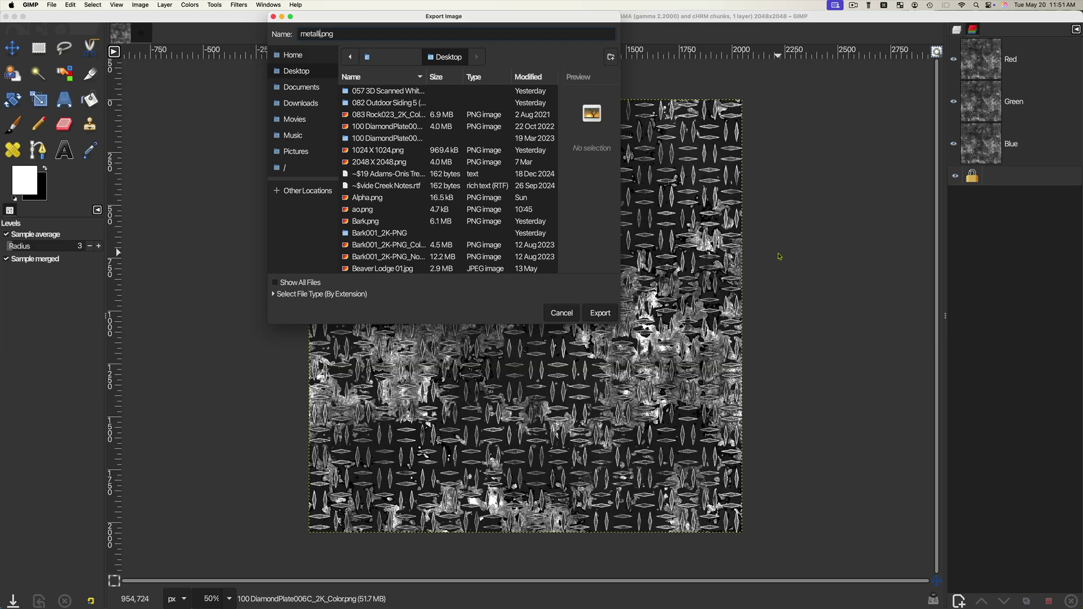
text(ic)
click(596, 314)
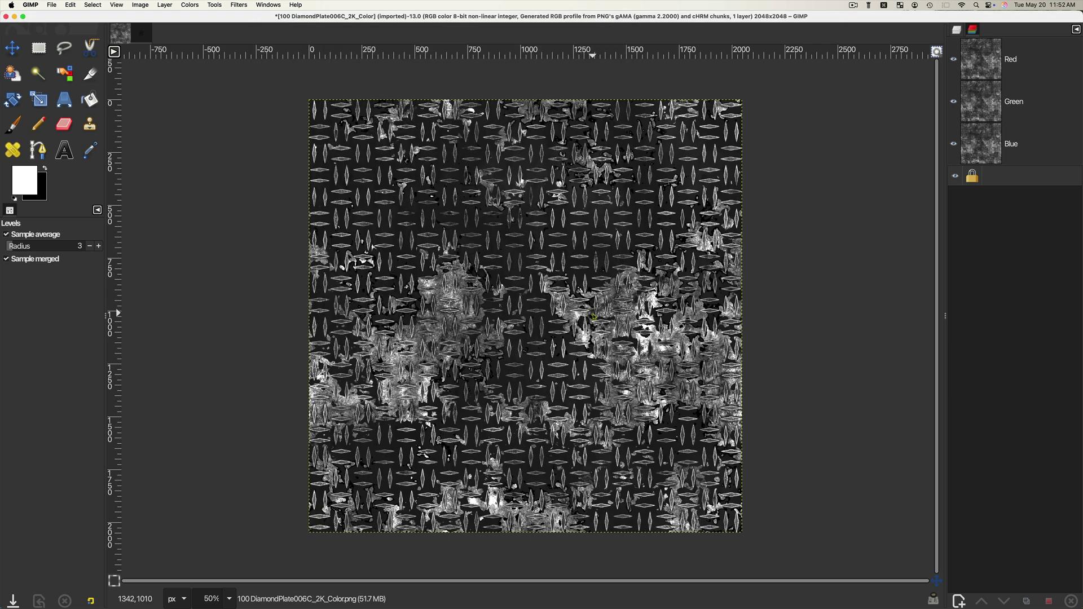